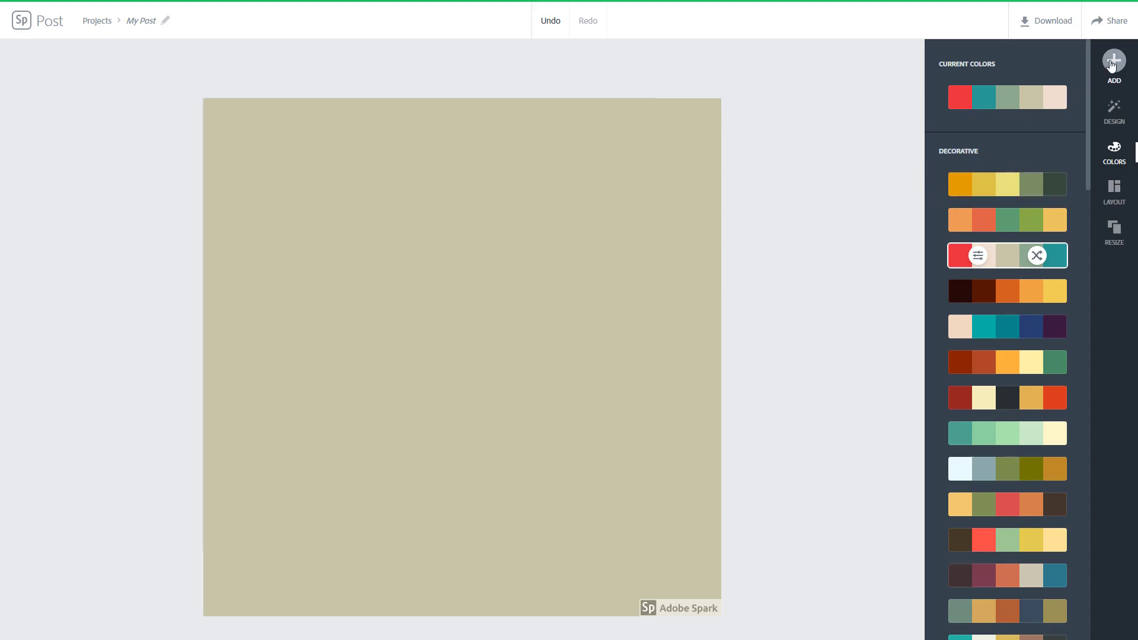
# Upload IMG_0156 from TutorTube (K:) > Pictures to fill the square post.
pyautogui.click(1111, 63)
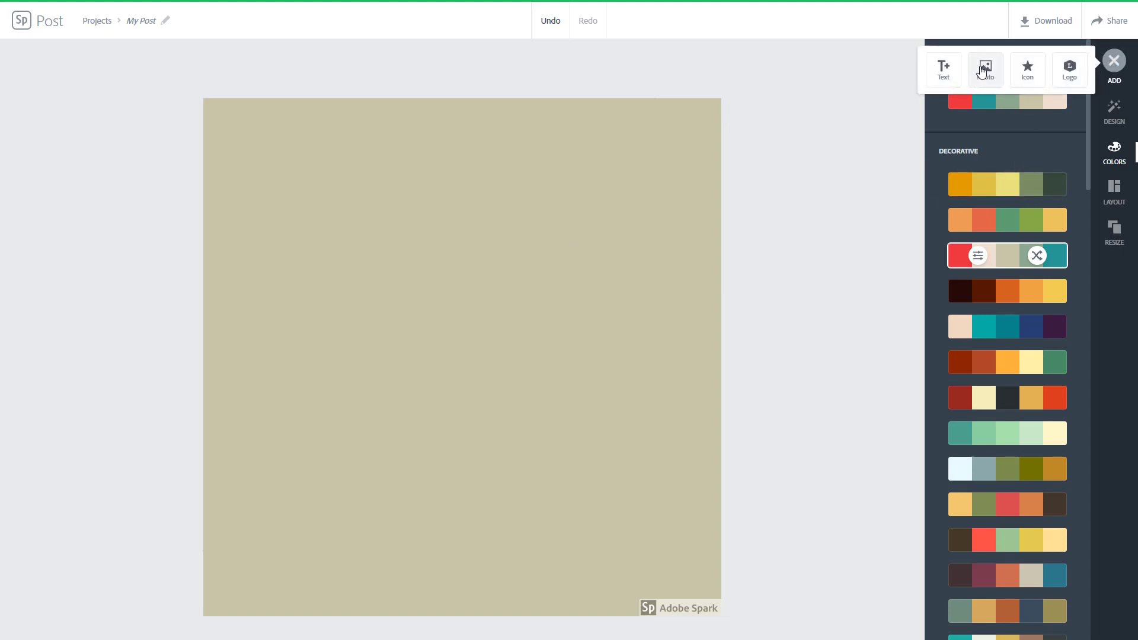
pyautogui.click(983, 71)
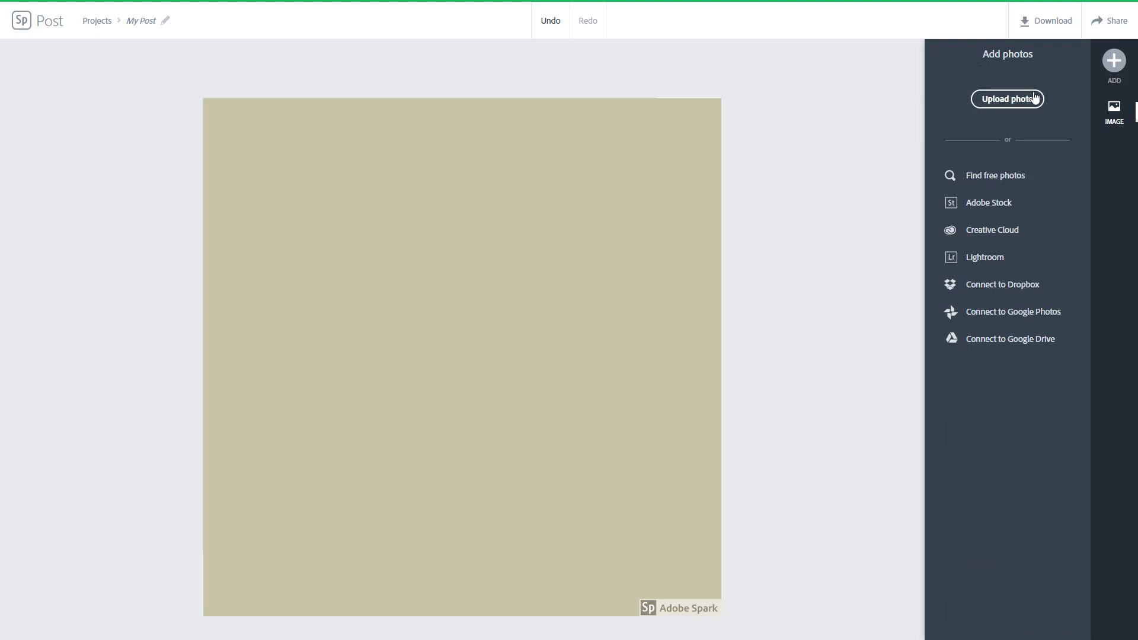
pyautogui.click(1025, 101)
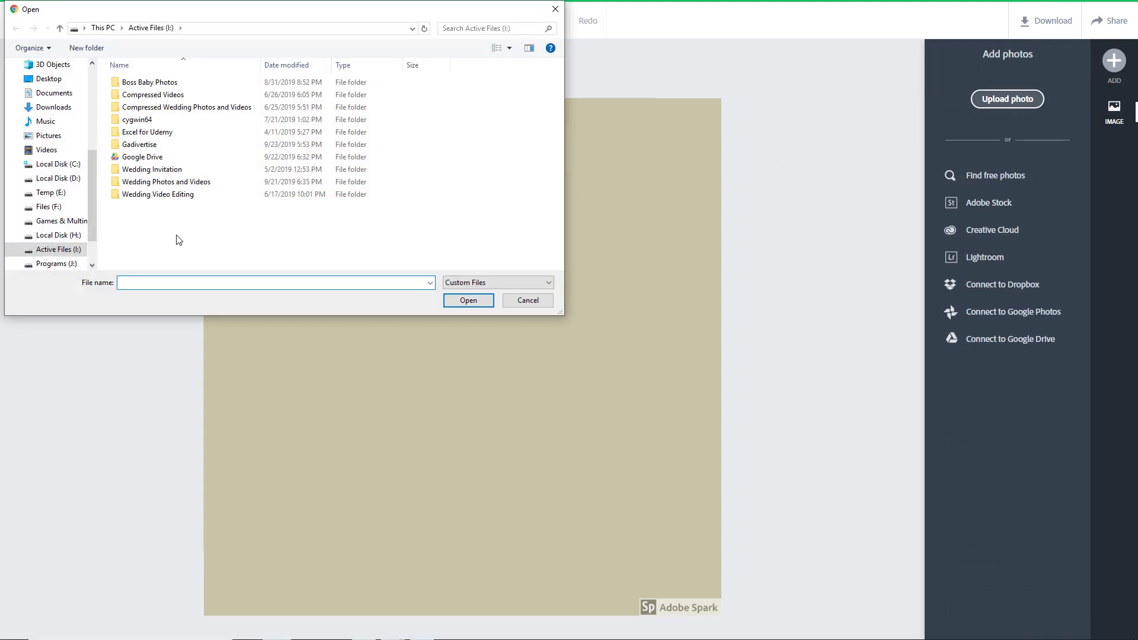
pyautogui.scroll(-2, 59, 237)
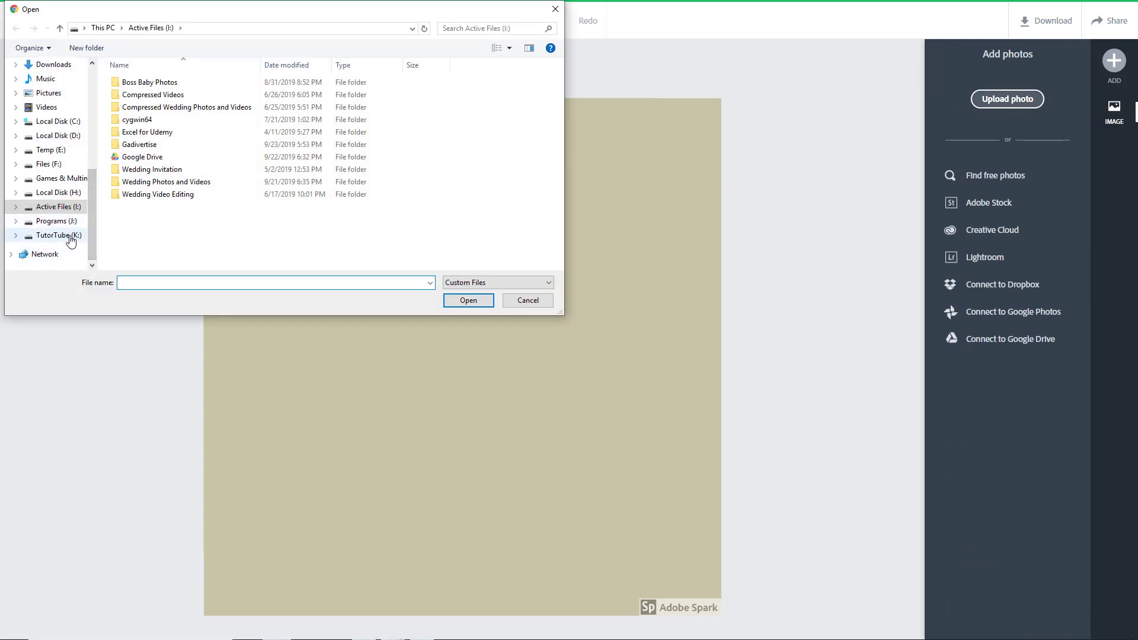
pyautogui.click(62, 236)
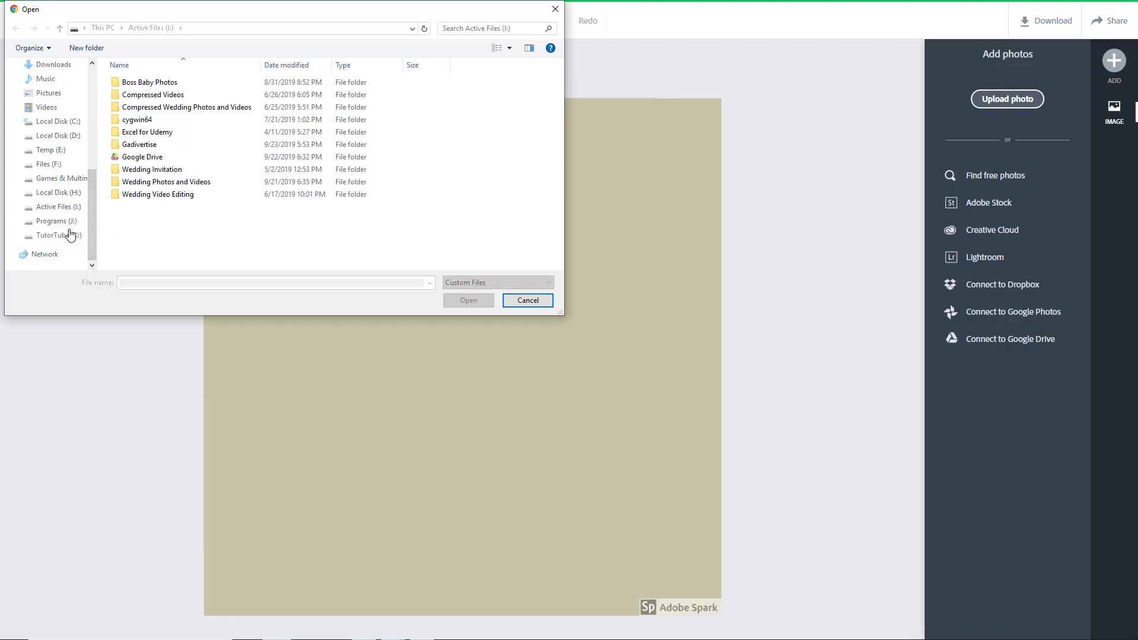
pyautogui.doubleClick(132, 219)
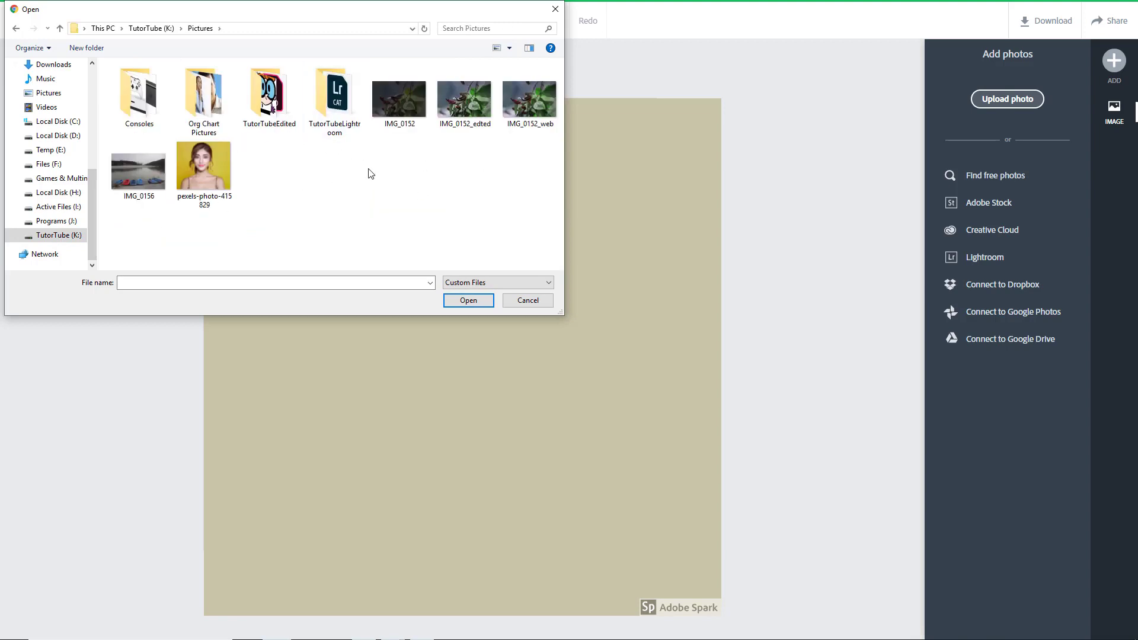
pyautogui.click(141, 172)
pyautogui.click(465, 303)
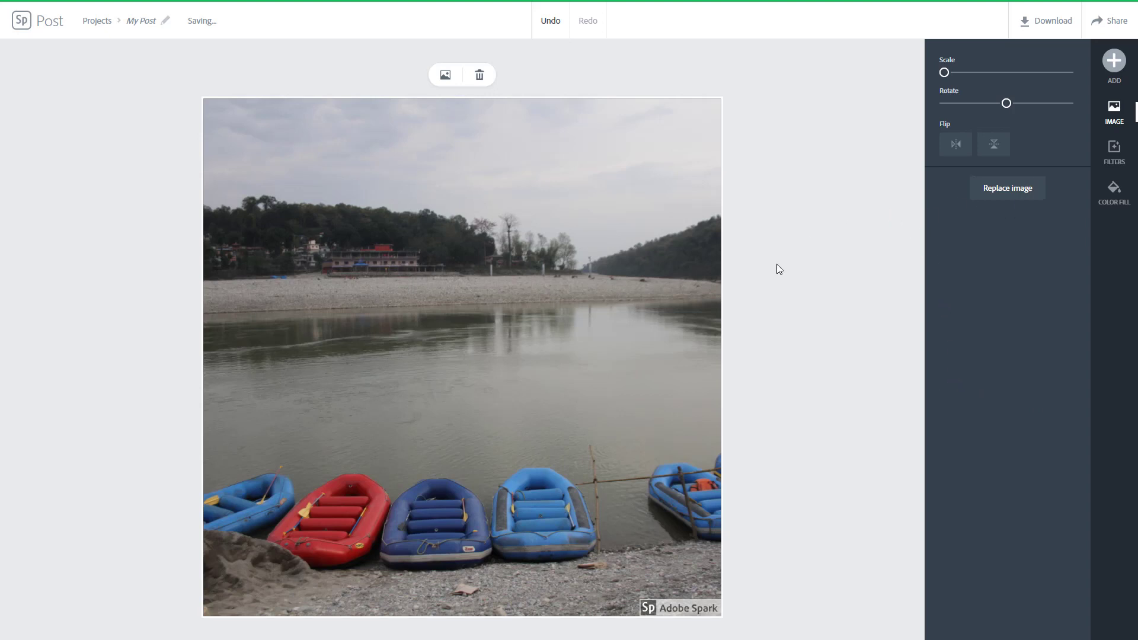
# Search free stock photos for 'boats' and add the beach boats photo beside the rafts.
pyautogui.click(1115, 64)
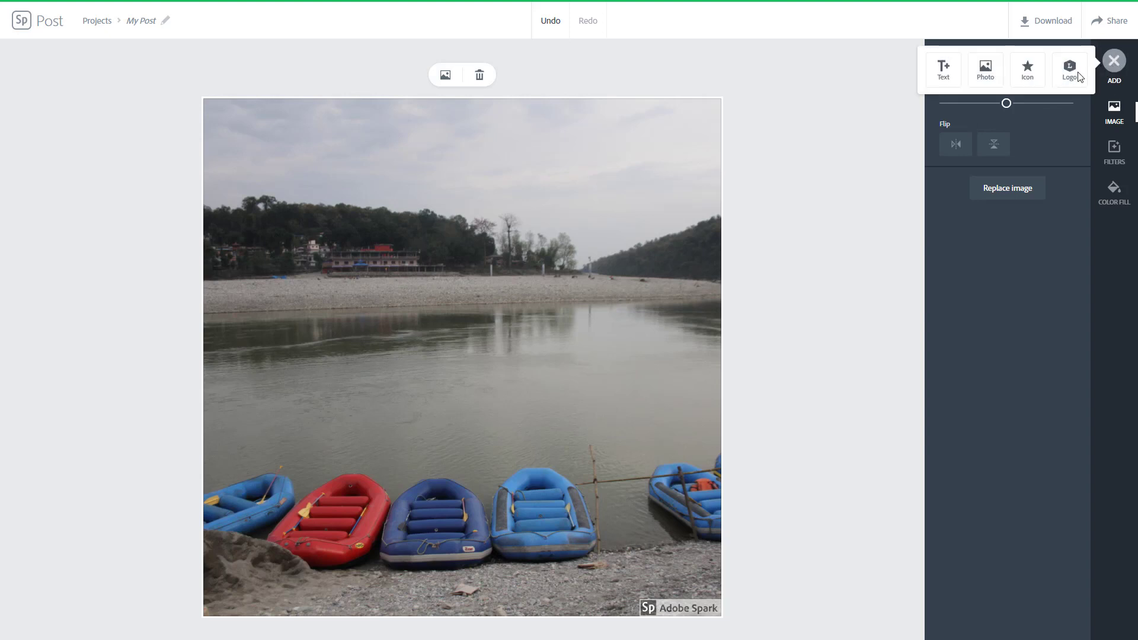
pyautogui.click(985, 74)
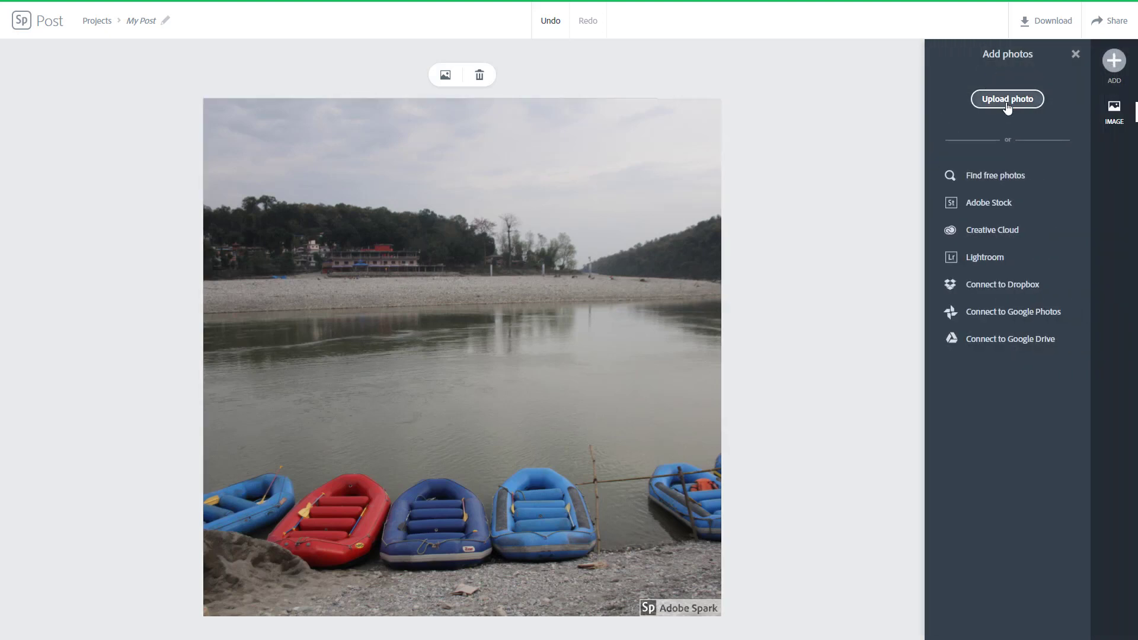
pyautogui.click(994, 178)
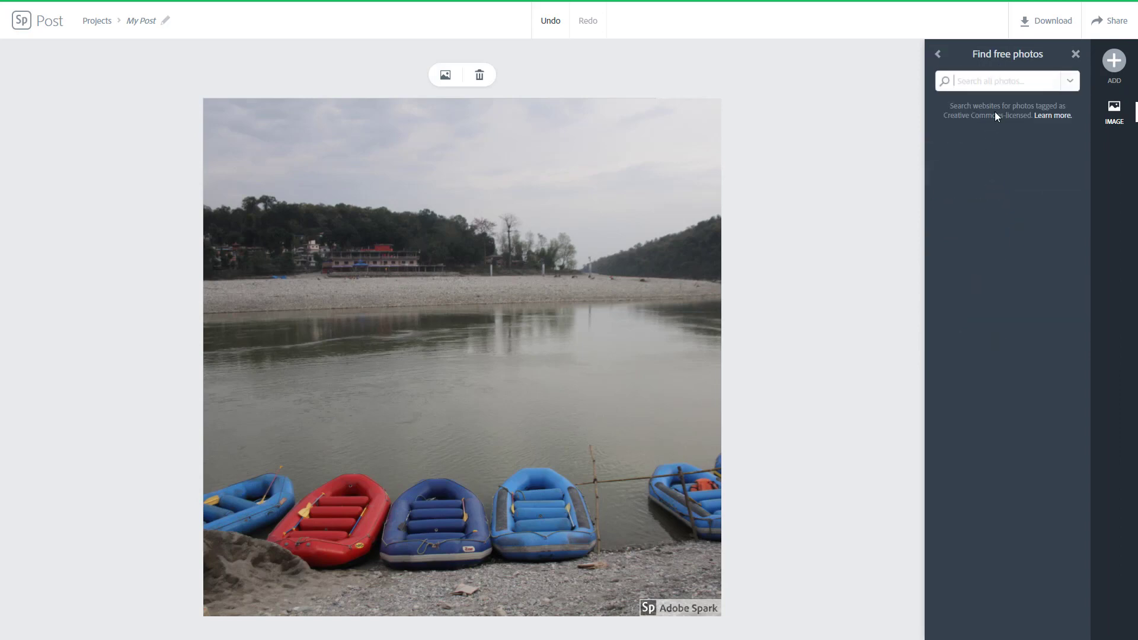
pyautogui.write('boats')
pyautogui.press('Return')
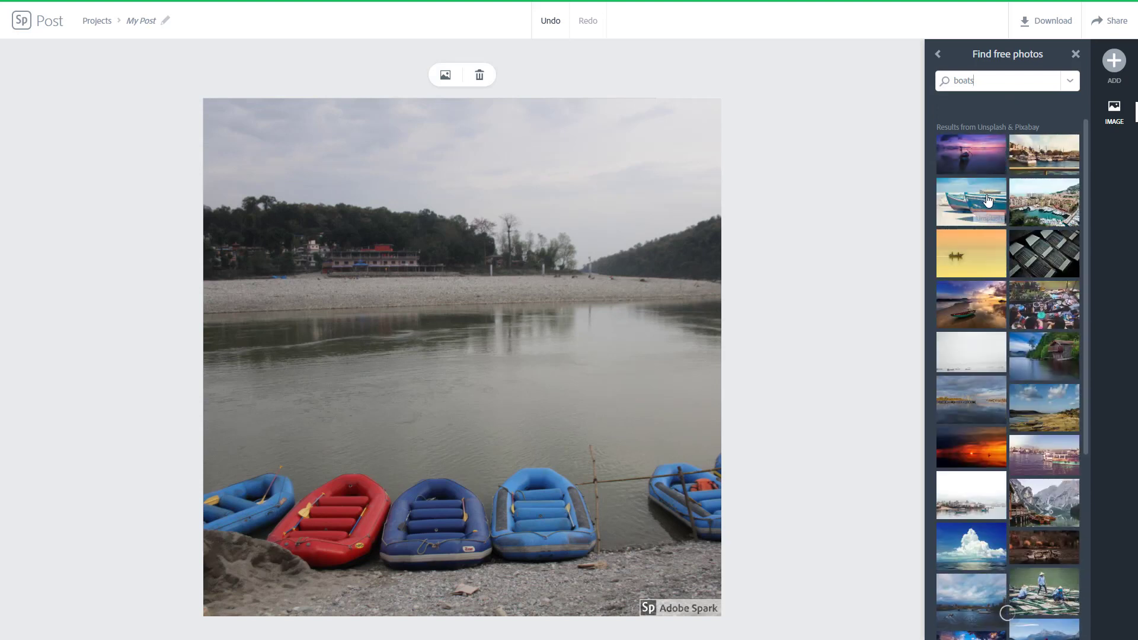
pyautogui.click(983, 193)
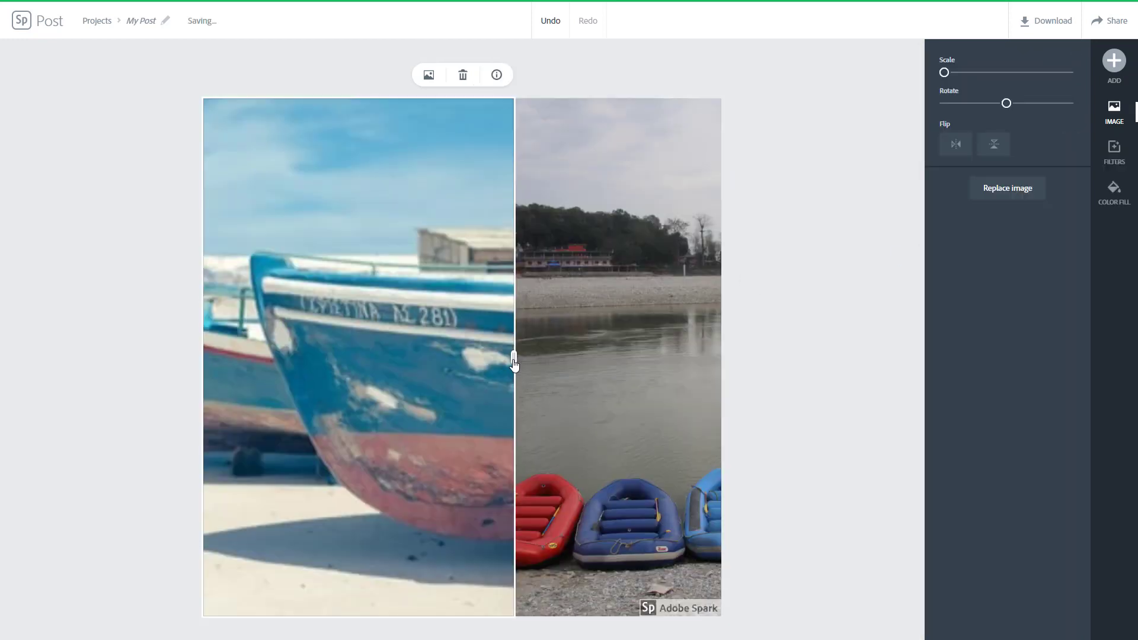
# Narrow the boat panel, pan the photo to show its hull number, and tilt it slightly counter-clockwise.
pyautogui.moveTo(514, 360)
pyautogui.mouseDown()
pyautogui.moveTo(437, 360)
pyautogui.moveTo(494, 361)
pyautogui.mouseUp()
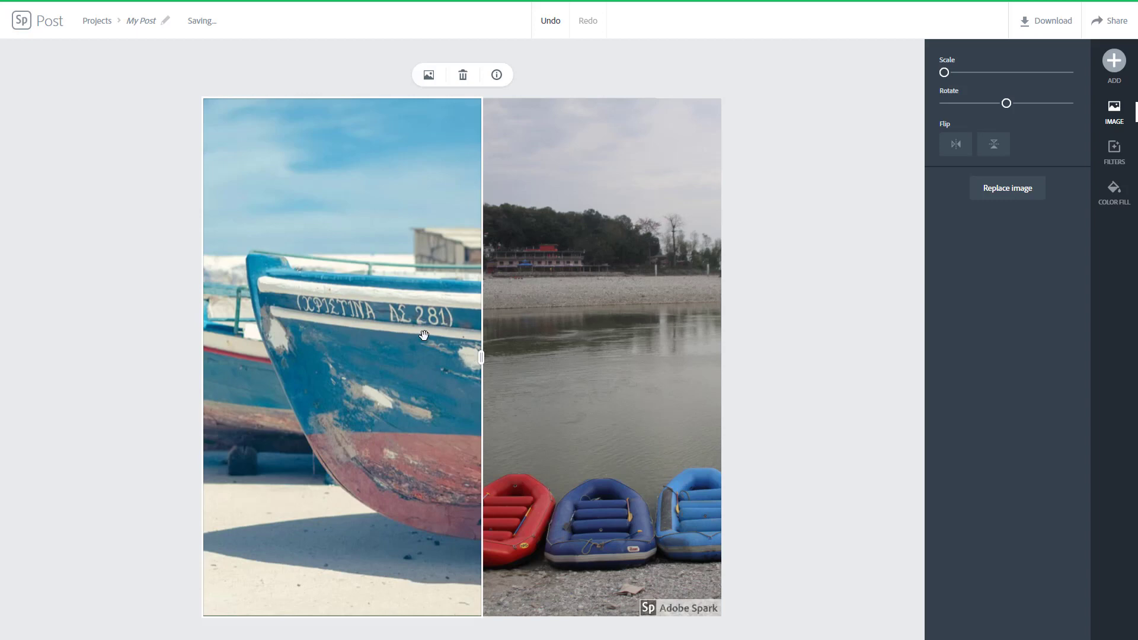
pyautogui.moveTo(432, 303); pyautogui.dragTo(217, 311)
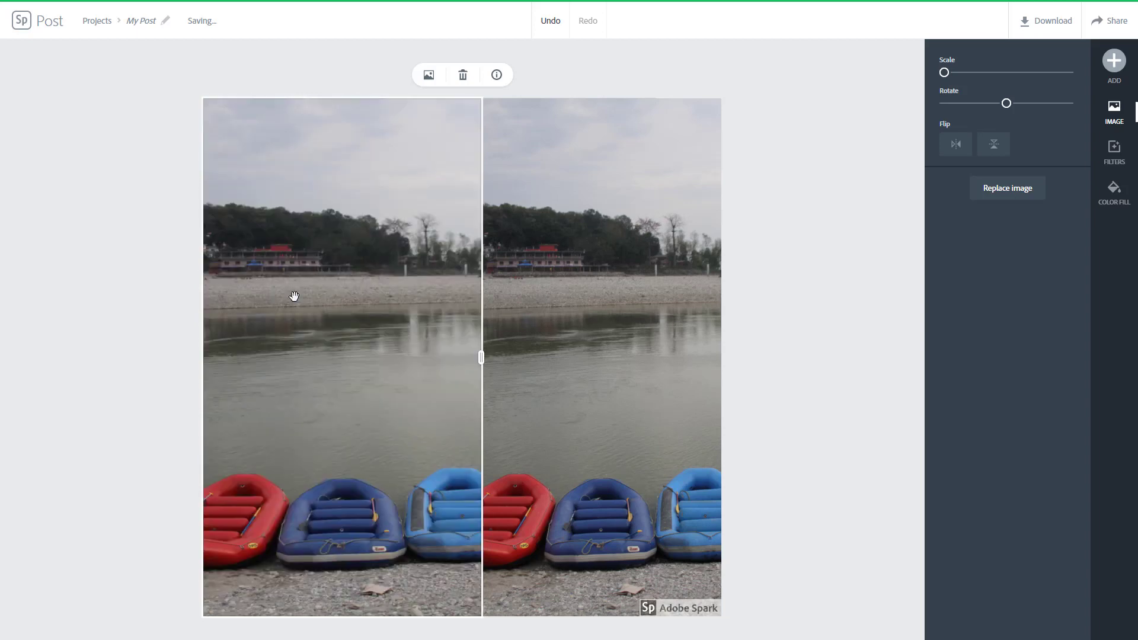
pyautogui.moveTo(304, 290); pyautogui.dragTo(354, 288)
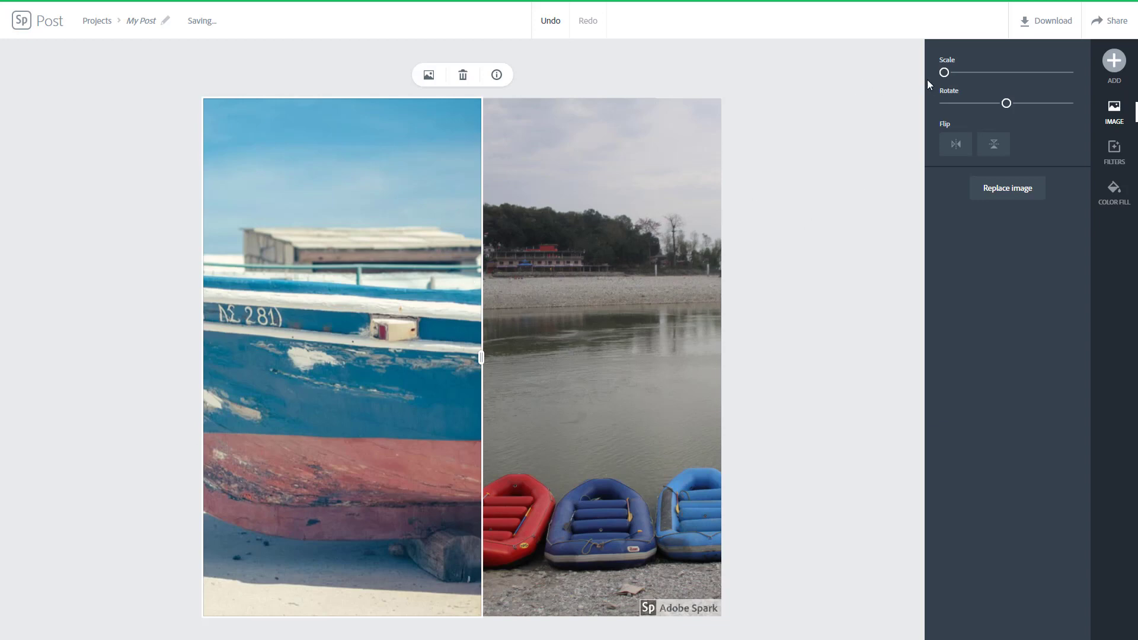
pyautogui.moveTo(944, 72); pyautogui.dragTo(944, 72)
pyautogui.moveTo(1006, 104); pyautogui.dragTo(1000, 109)
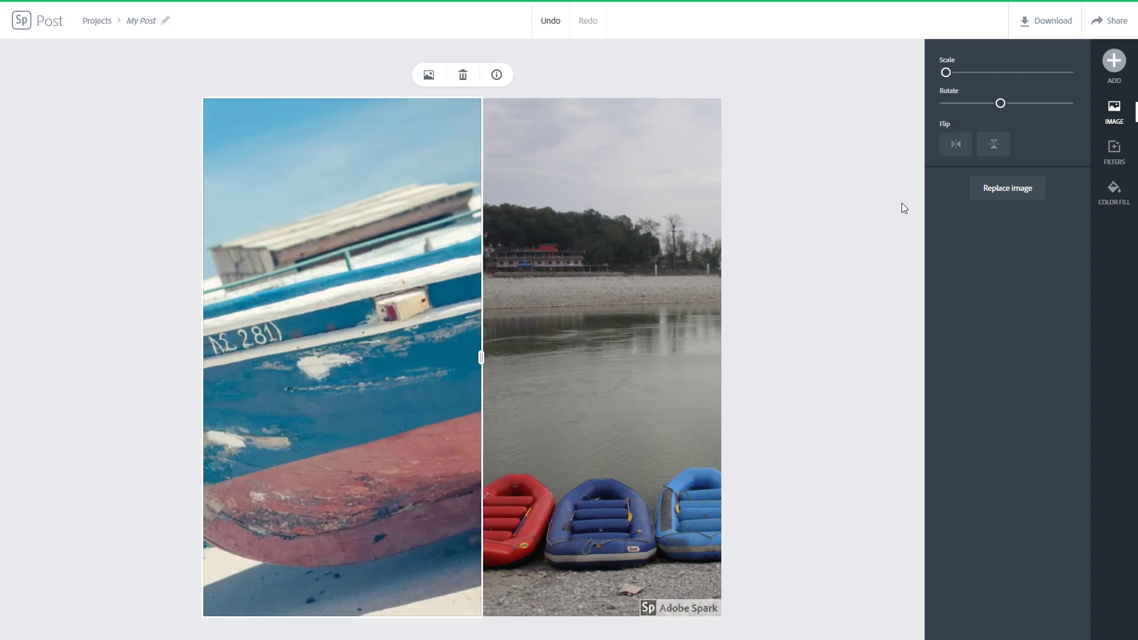
pyautogui.click(840, 188)
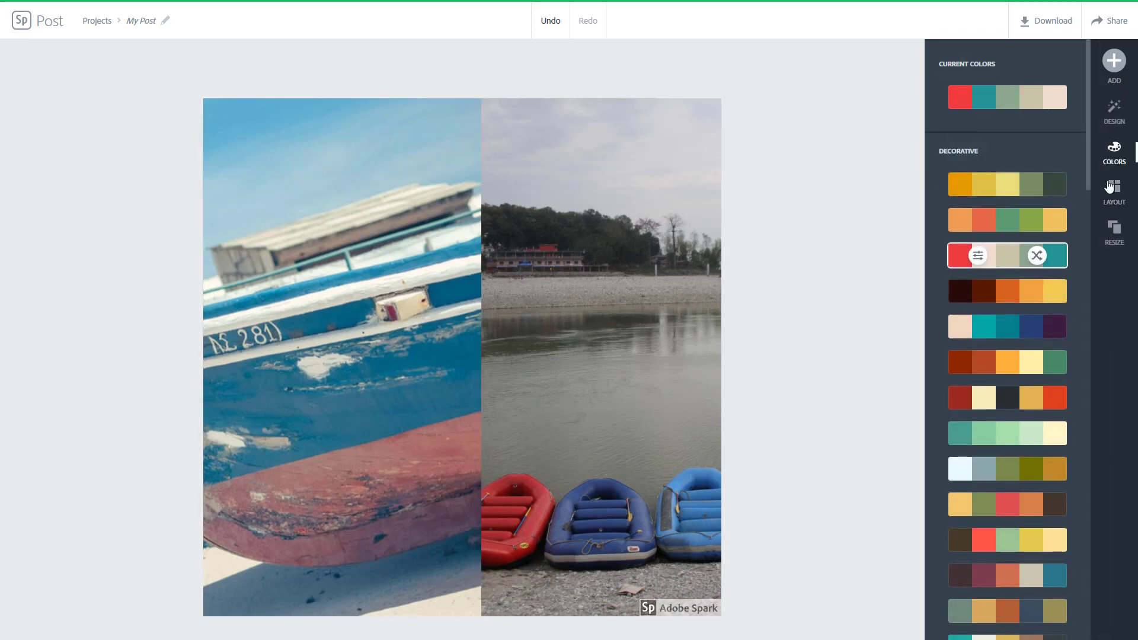
# Stack the two photos top and bottom, keeping the boat photo in the bottom cell.
pyautogui.click(1112, 188)
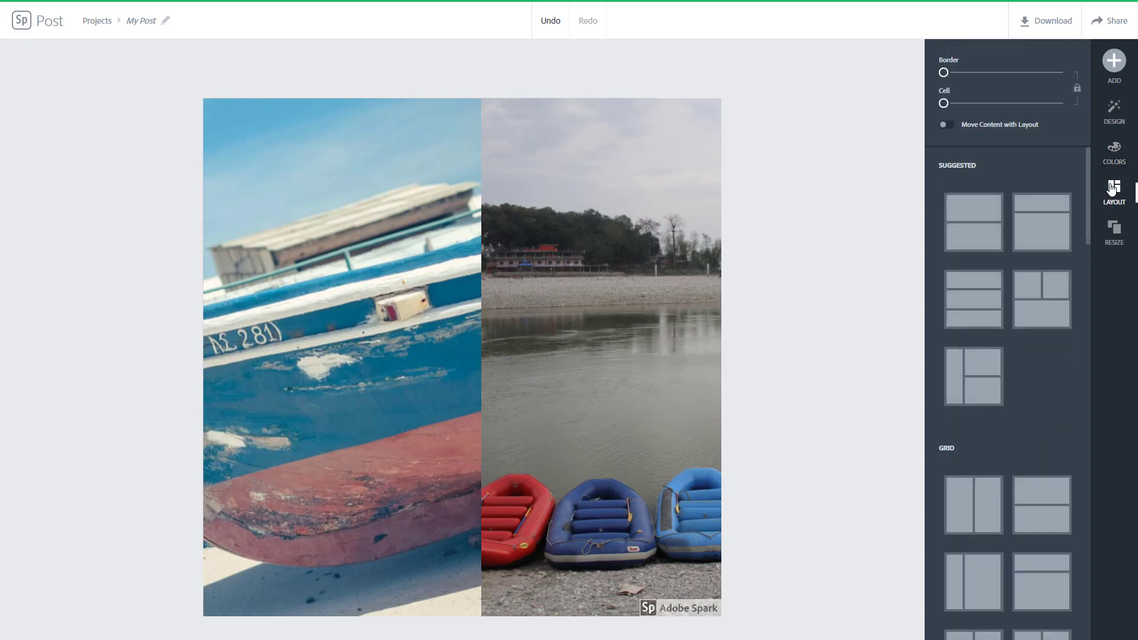
pyautogui.click(975, 215)
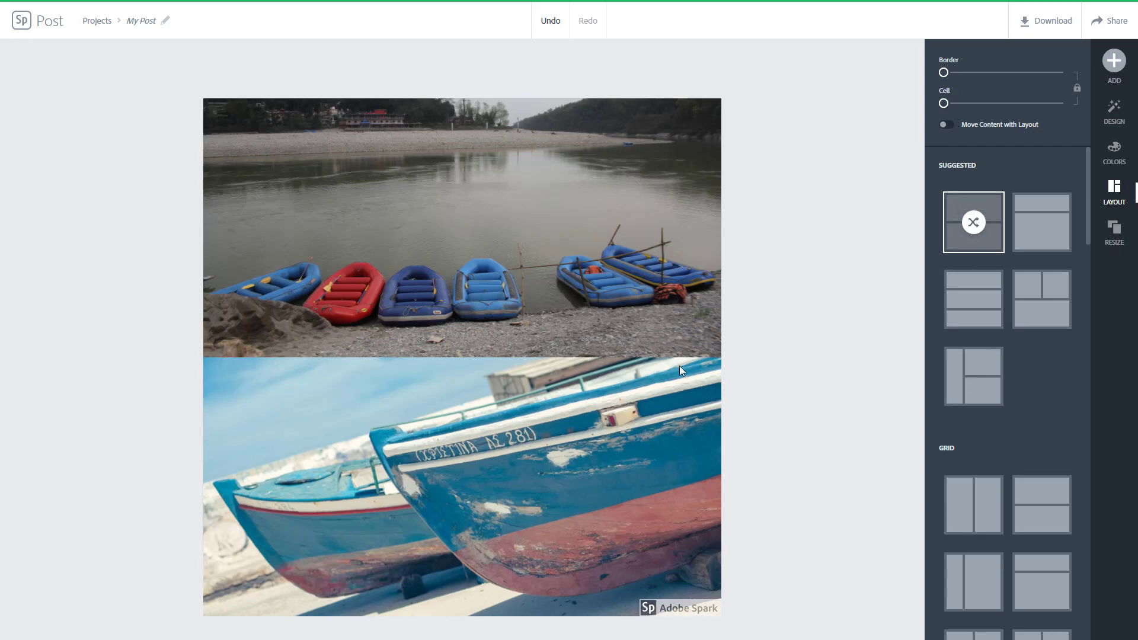
pyautogui.click(972, 224)
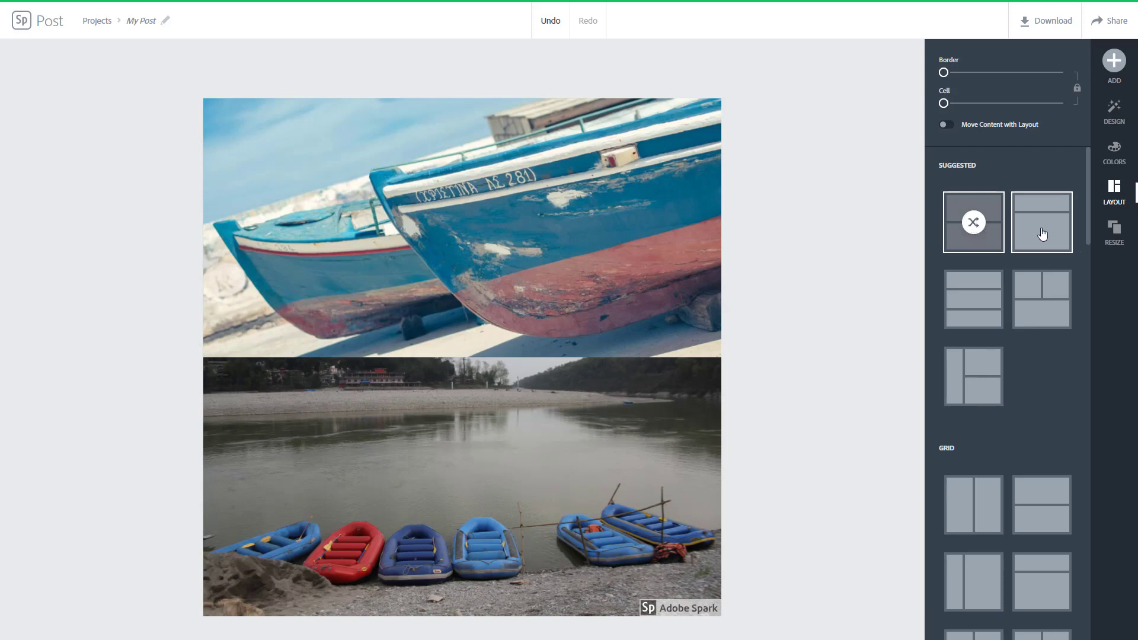
pyautogui.click(602, 233)
pyautogui.moveTo(533, 181); pyautogui.dragTo(533, 449)
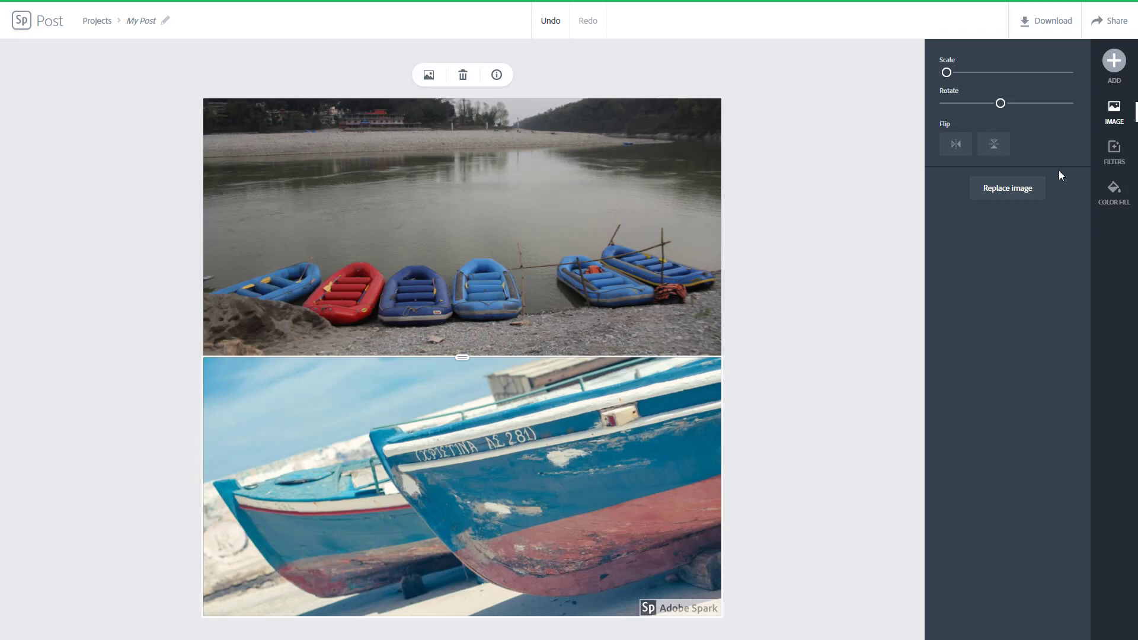
pyautogui.click(841, 226)
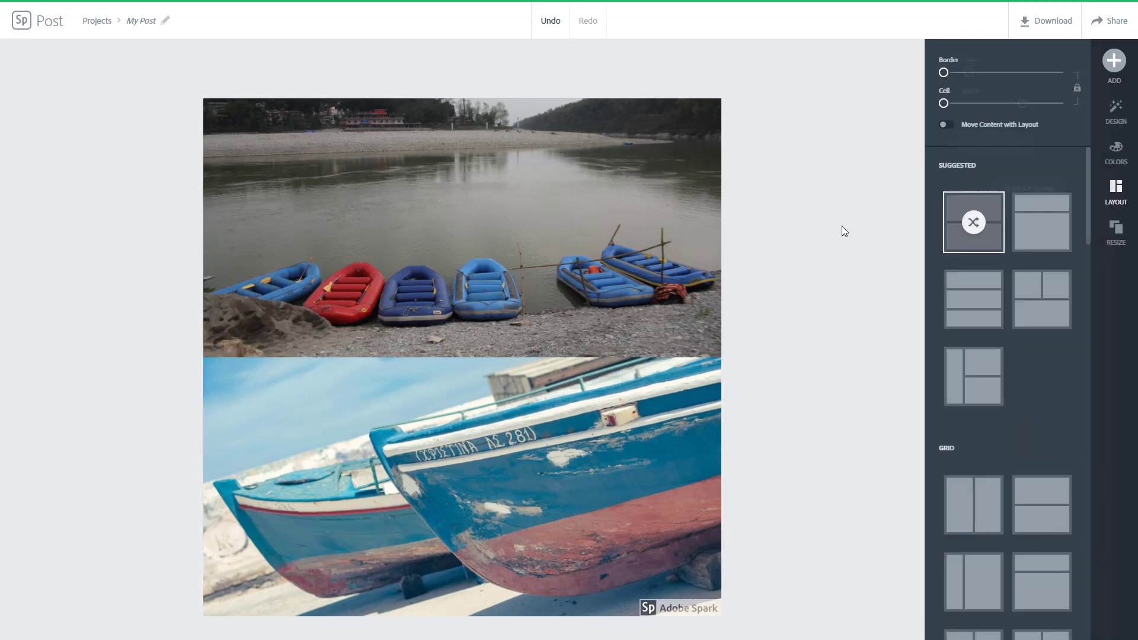
# Apply the layout with rafts and a green cell above a wide boat photo.
pyautogui.click(1039, 225)
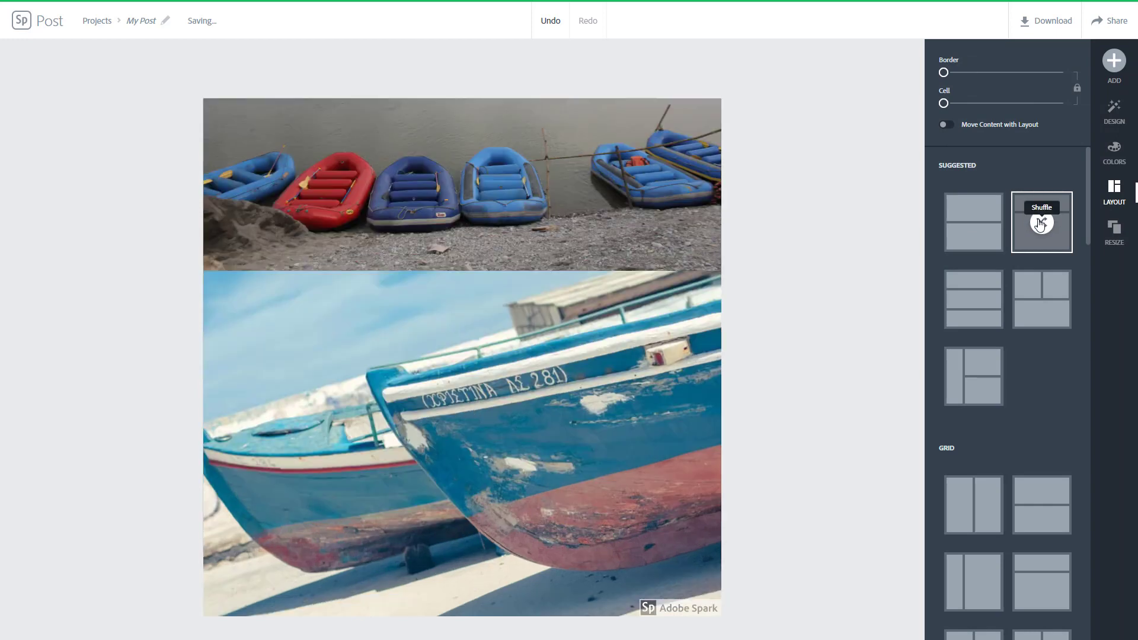
pyautogui.click(975, 300)
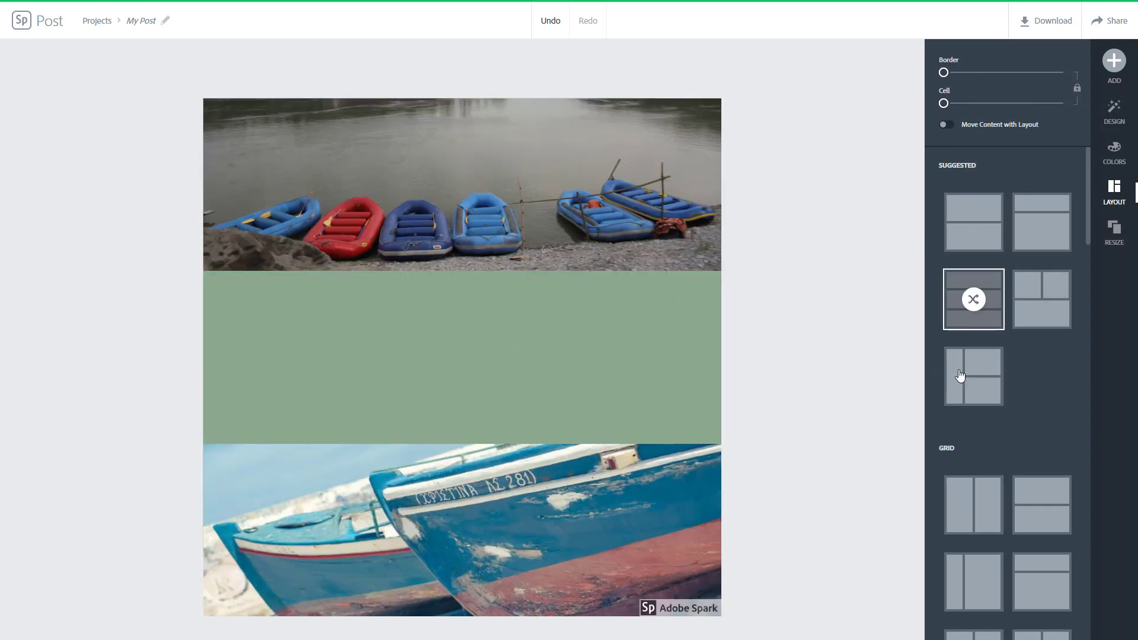
pyautogui.click(1050, 307)
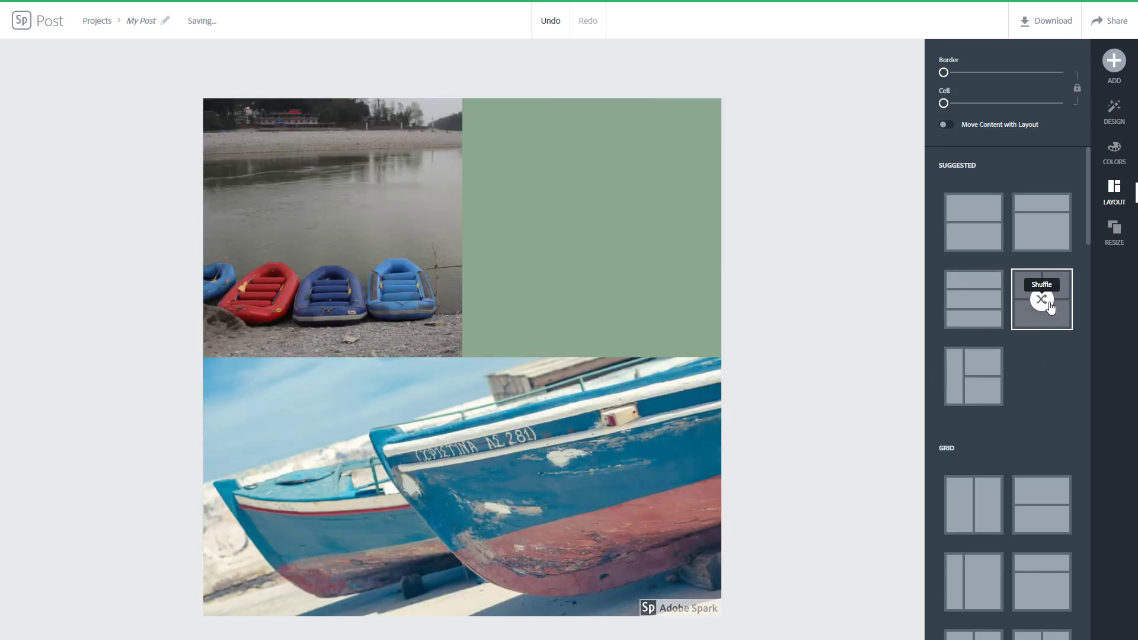
pyautogui.click(635, 172)
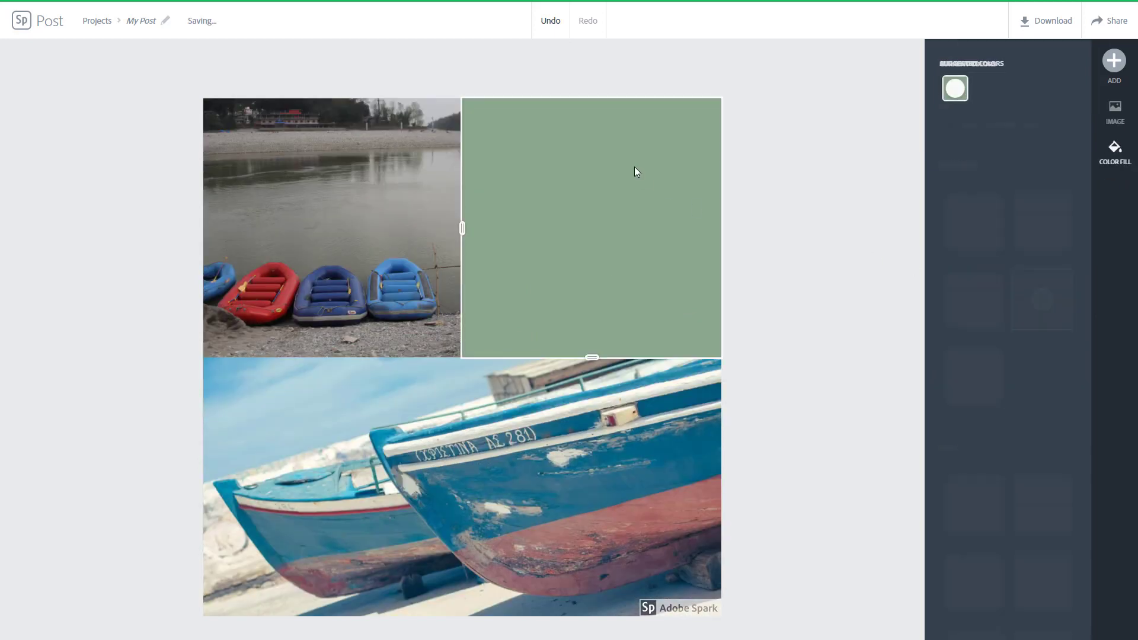
pyautogui.click(785, 137)
pyautogui.click(1114, 60)
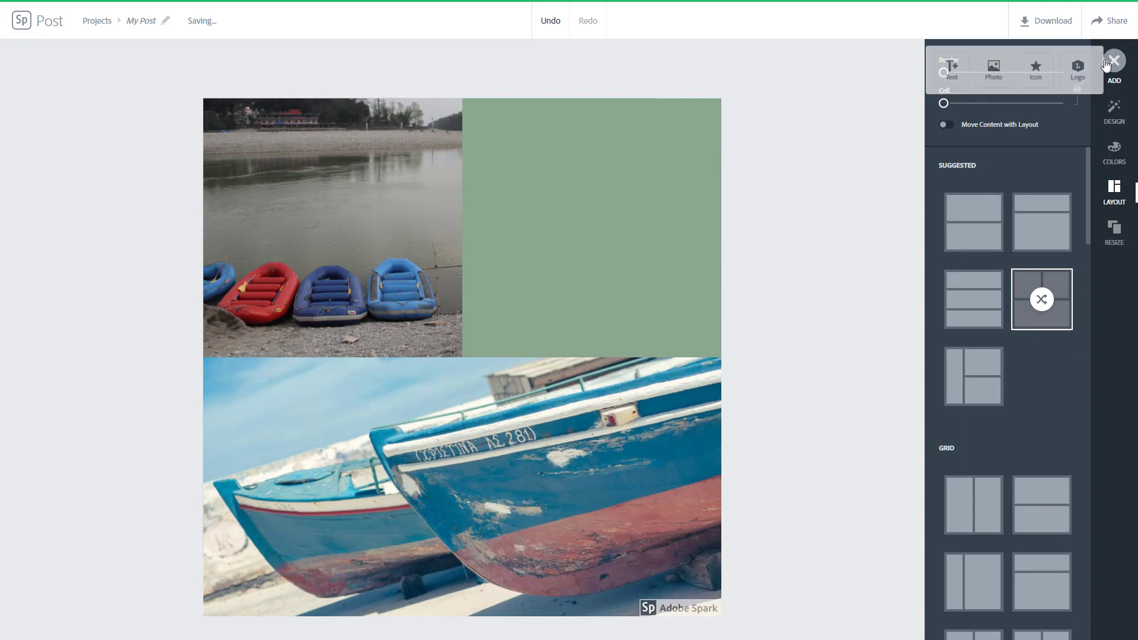
# Add the Good Morning text template as a circle badge on the green cell.
pyautogui.click(945, 70)
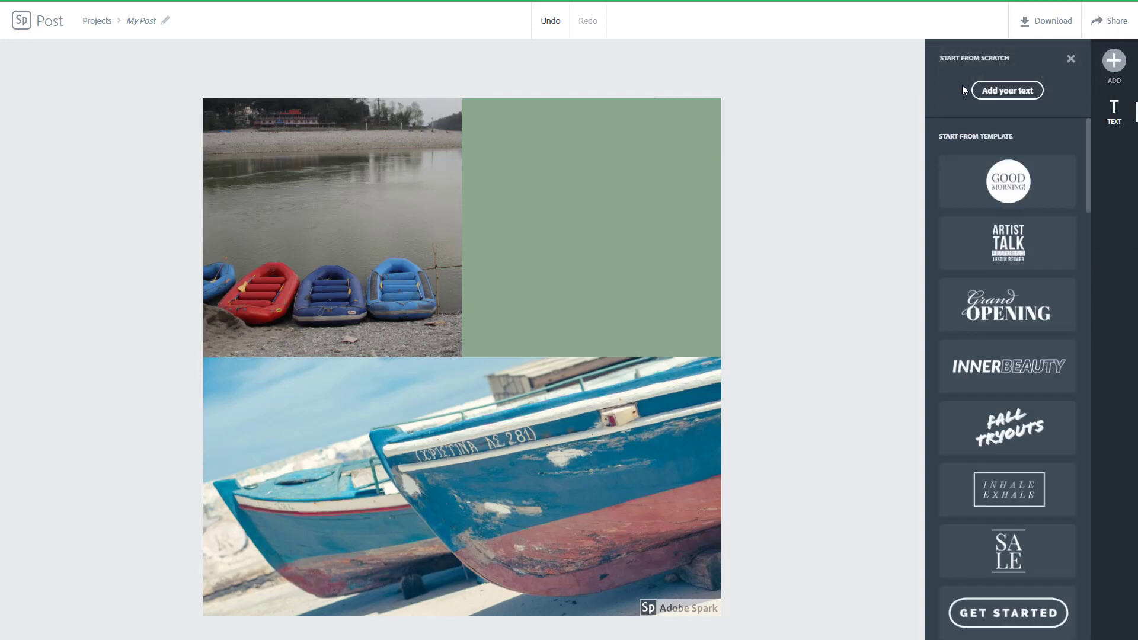
pyautogui.click(1016, 186)
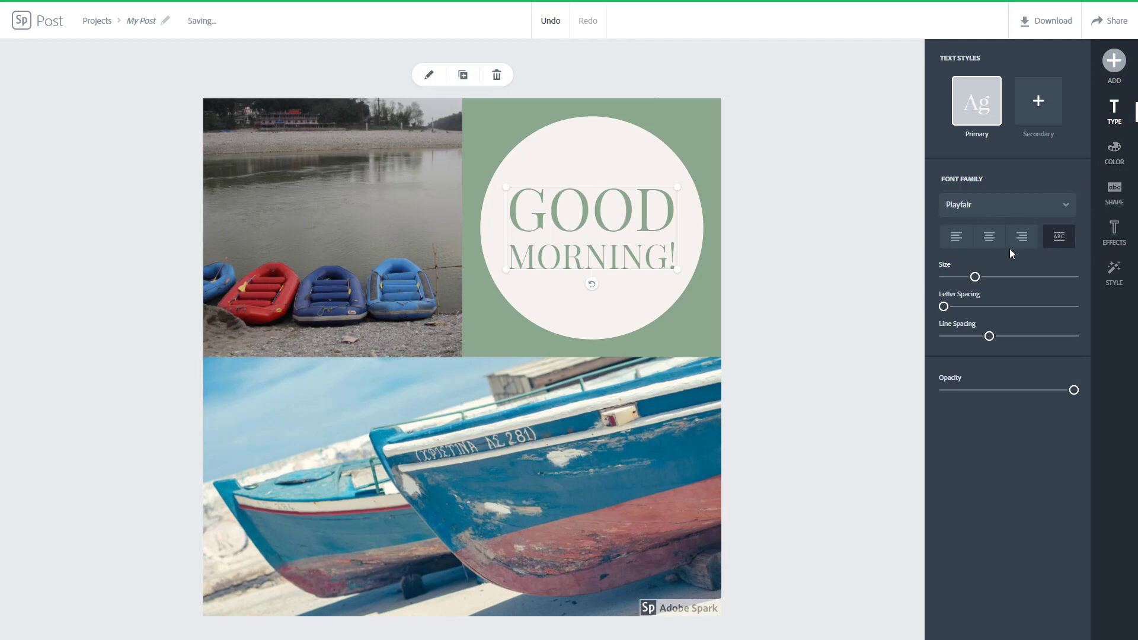
pyautogui.click(791, 187)
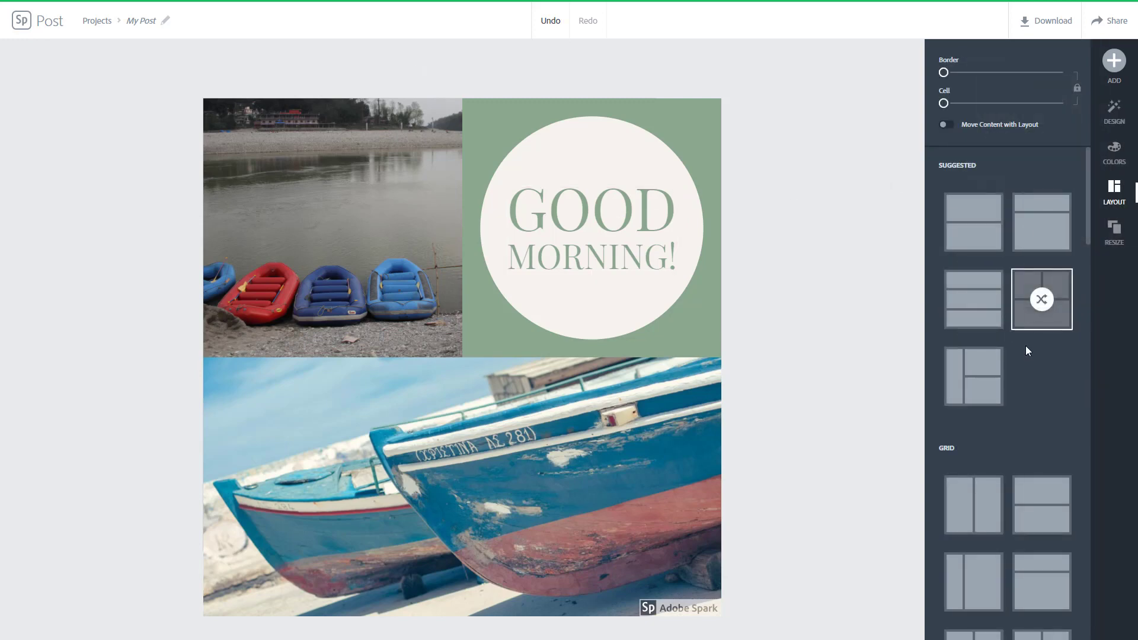
# Apply a grid layout with two stacked left cells and put the boat photo bottom-left.
pyautogui.click(973, 379)
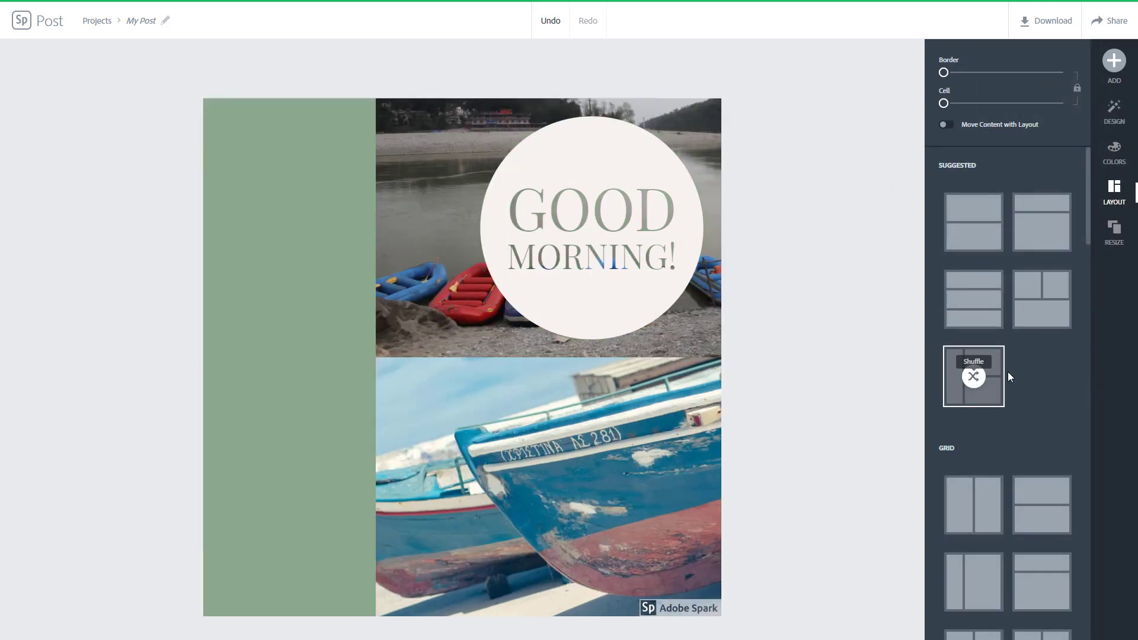
pyautogui.scroll(-6, 1025, 402)
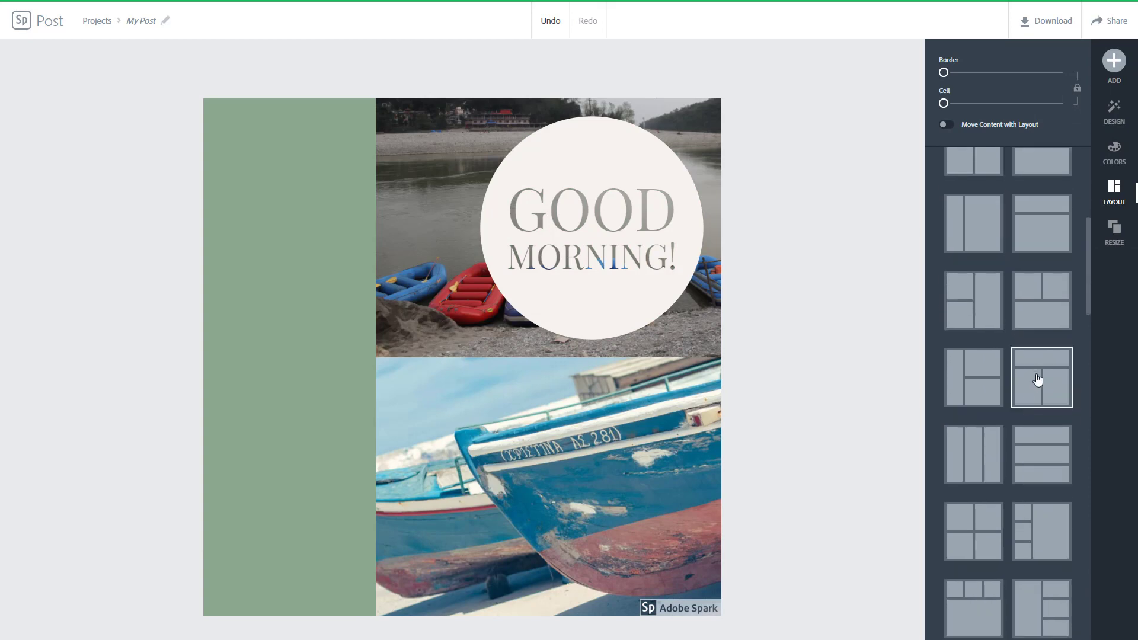
pyautogui.click(1025, 400)
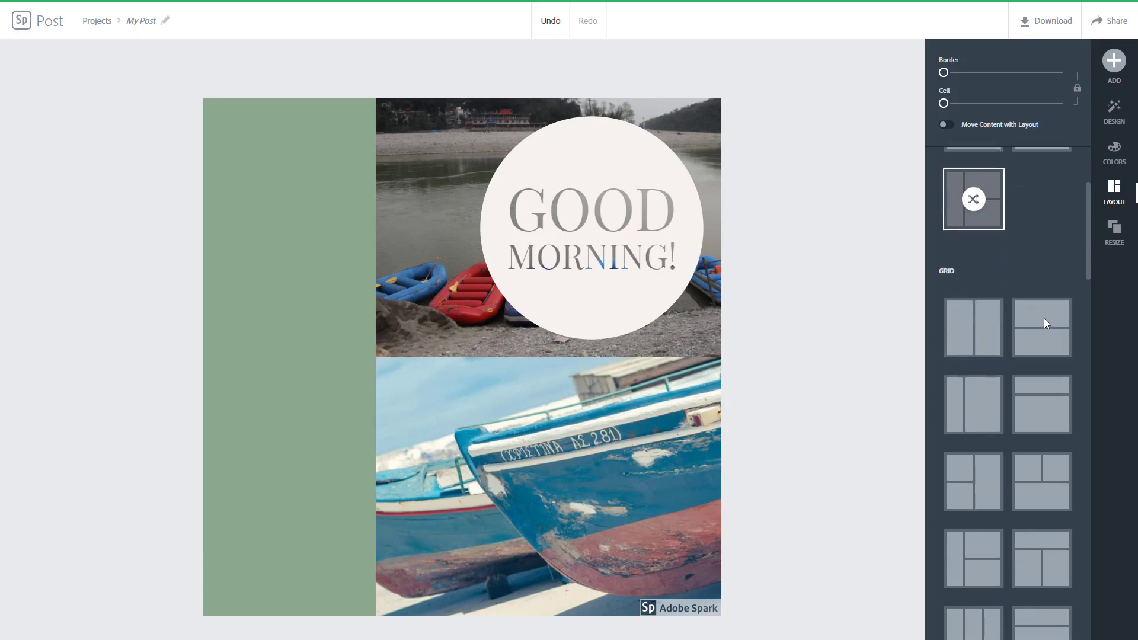
pyautogui.scroll(-4, 1044, 325)
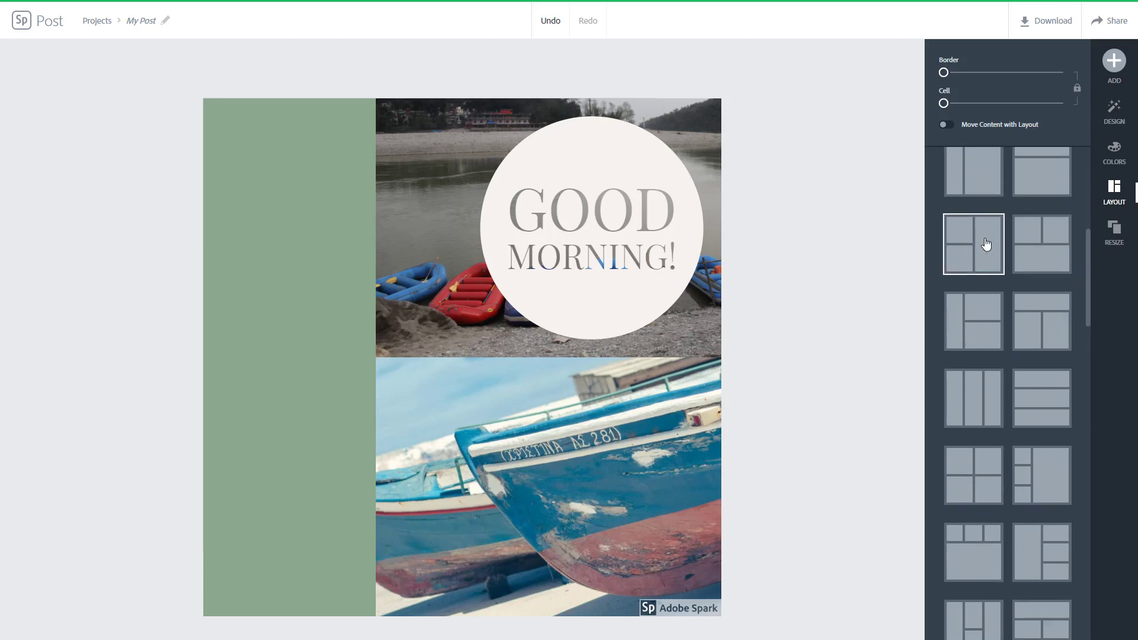
pyautogui.click(984, 245)
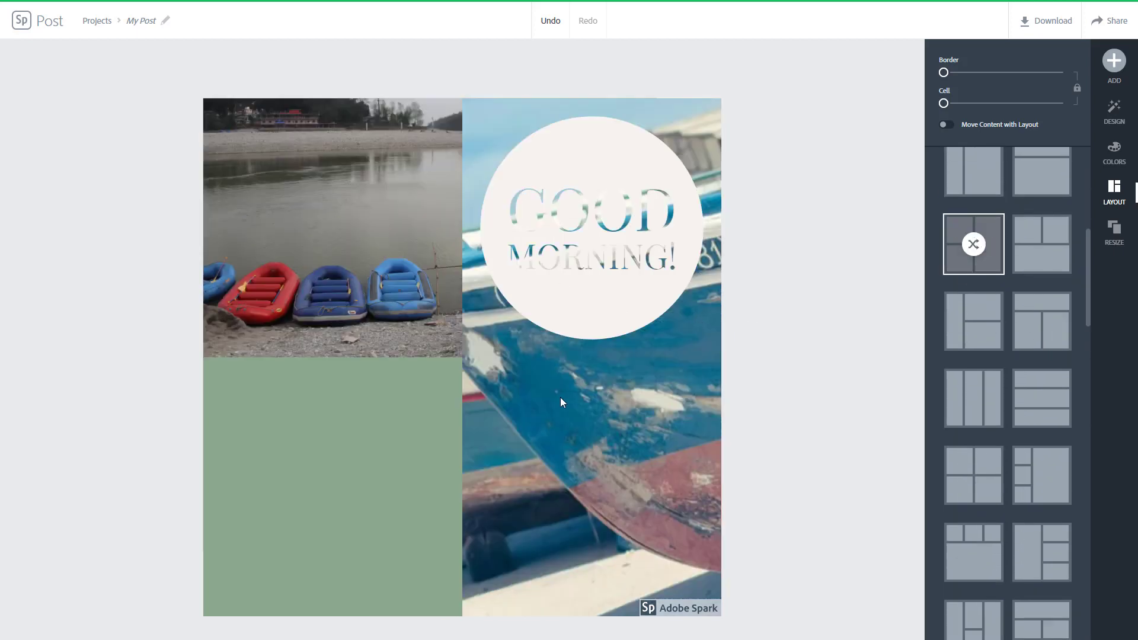
pyautogui.moveTo(595, 386); pyautogui.dragTo(361, 455)
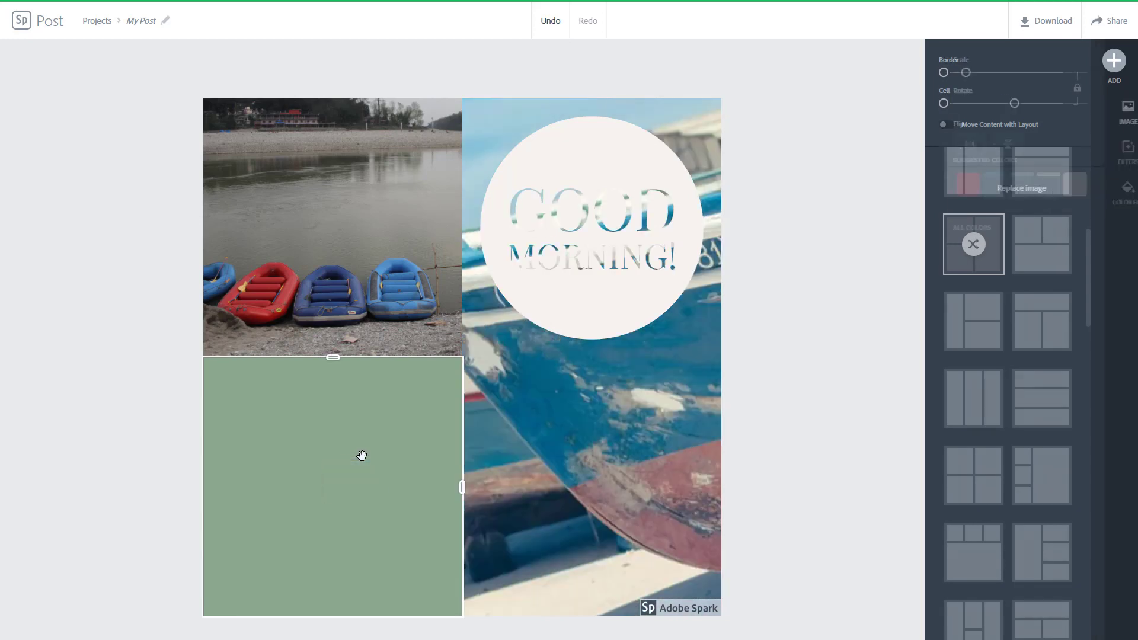
# Reframe the boat and rafts photos and move the GOOD MORNING badge to the panel's middle.
pyautogui.moveTo(406, 391); pyautogui.dragTo(383, 413)
pyautogui.moveTo(363, 279); pyautogui.dragTo(405, 271)
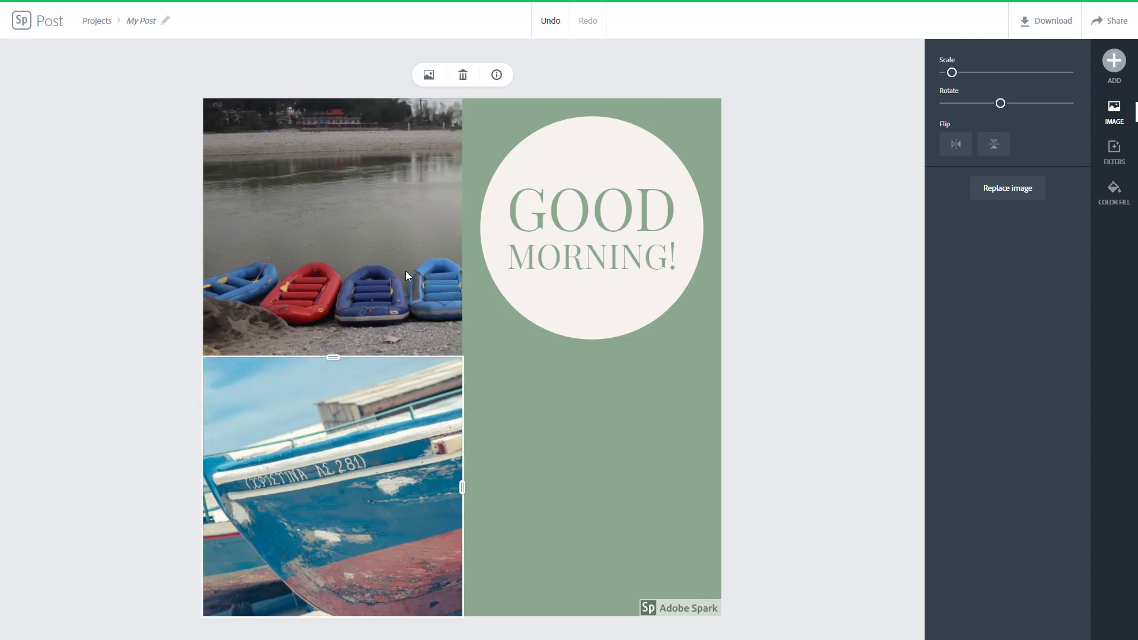
pyautogui.click(598, 214)
pyautogui.moveTo(616, 148); pyautogui.dragTo(615, 296)
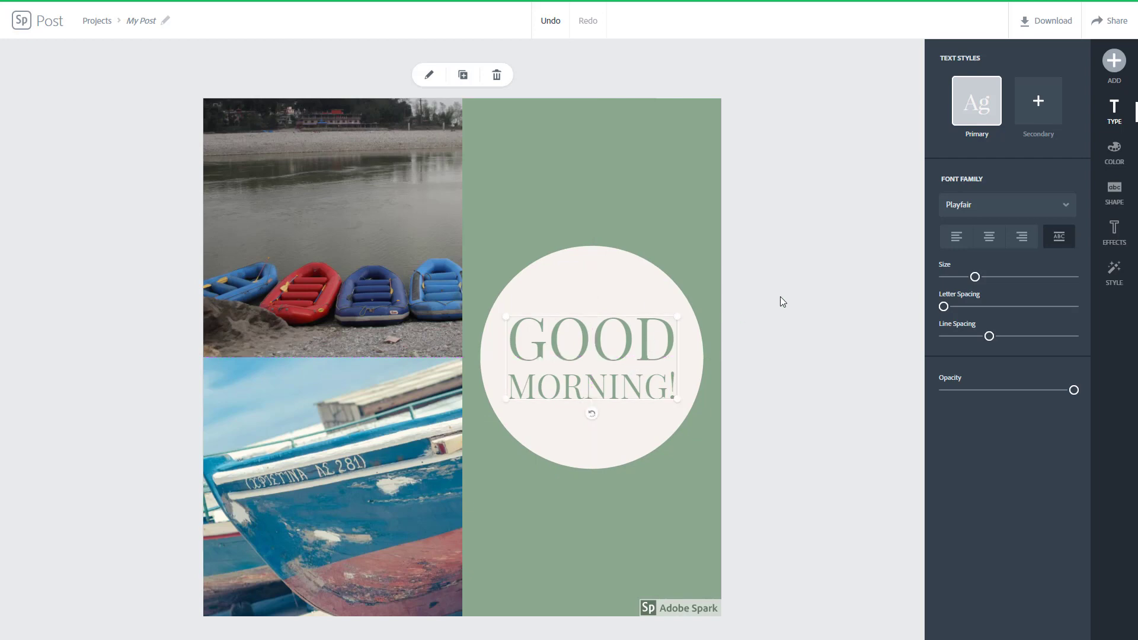
# Fill the green right-hand panel with a darker blue, turning the badge lettering blue too.
pyautogui.click(675, 176)
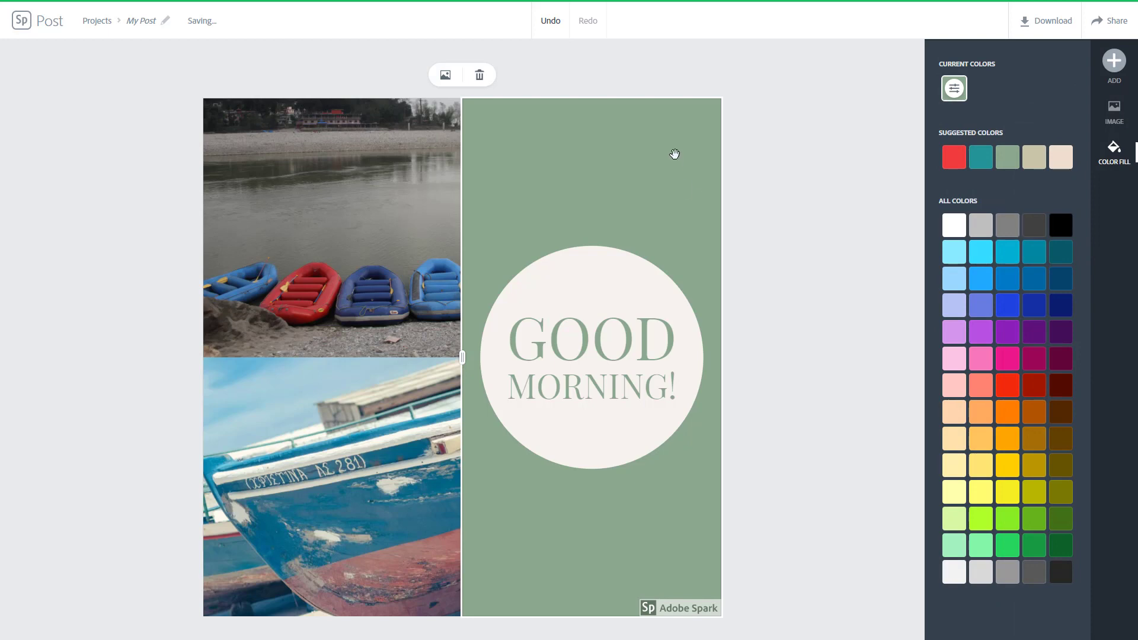
pyautogui.click(987, 277)
pyautogui.click(1007, 277)
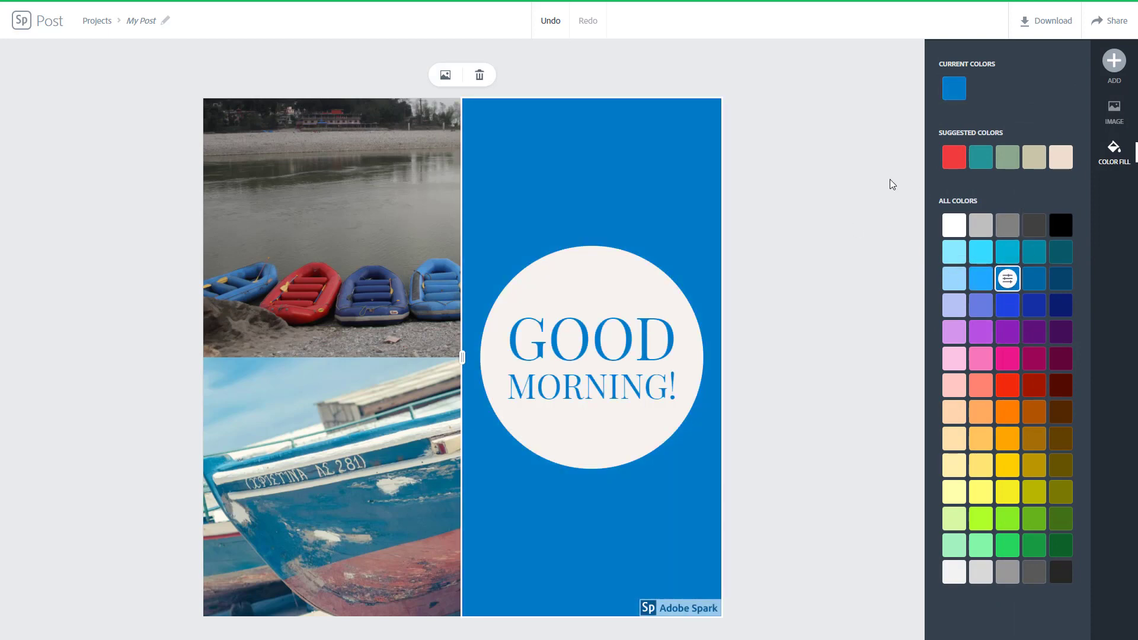
pyautogui.click(827, 183)
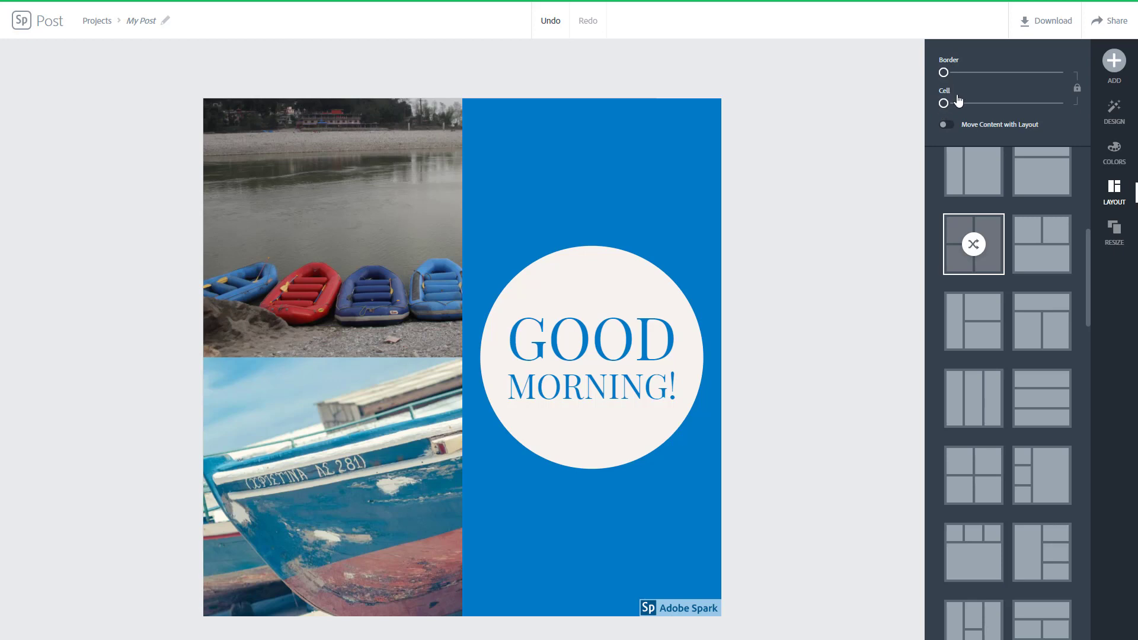
# Unlink border from cell spacing, widen the green border to 23, and keep cell spacing at 0.
pyautogui.click(944, 127)
pyautogui.moveTo(945, 79); pyautogui.dragTo(896, 77)
pyautogui.click(1077, 92)
pyautogui.moveTo(943, 73); pyautogui.dragTo(964, 78)
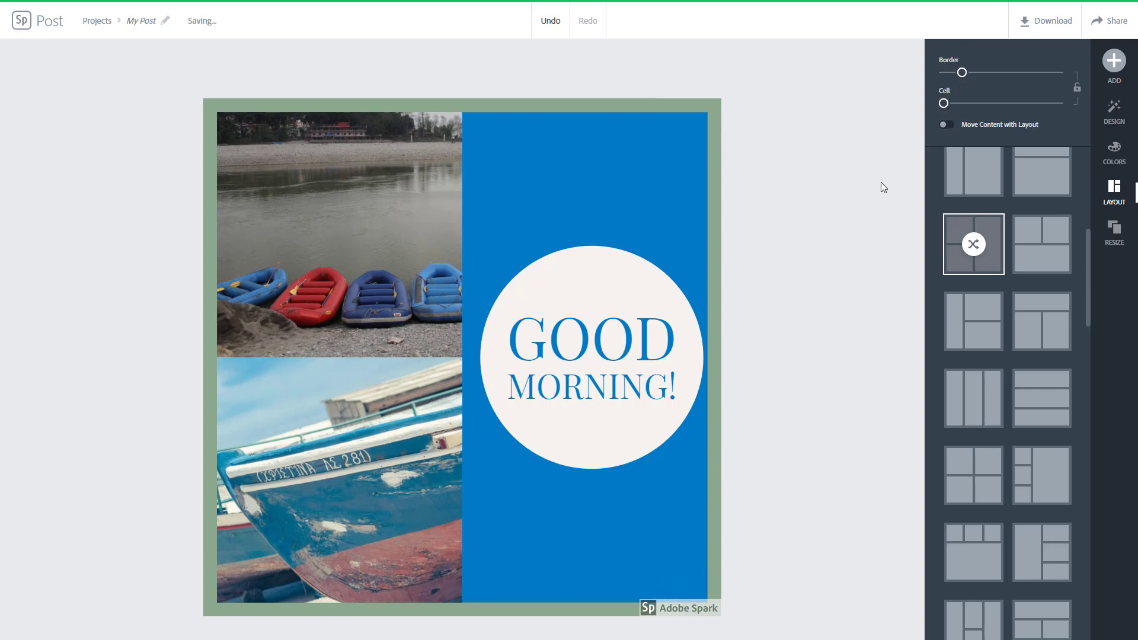
pyautogui.moveTo(943, 104); pyautogui.dragTo(954, 105)
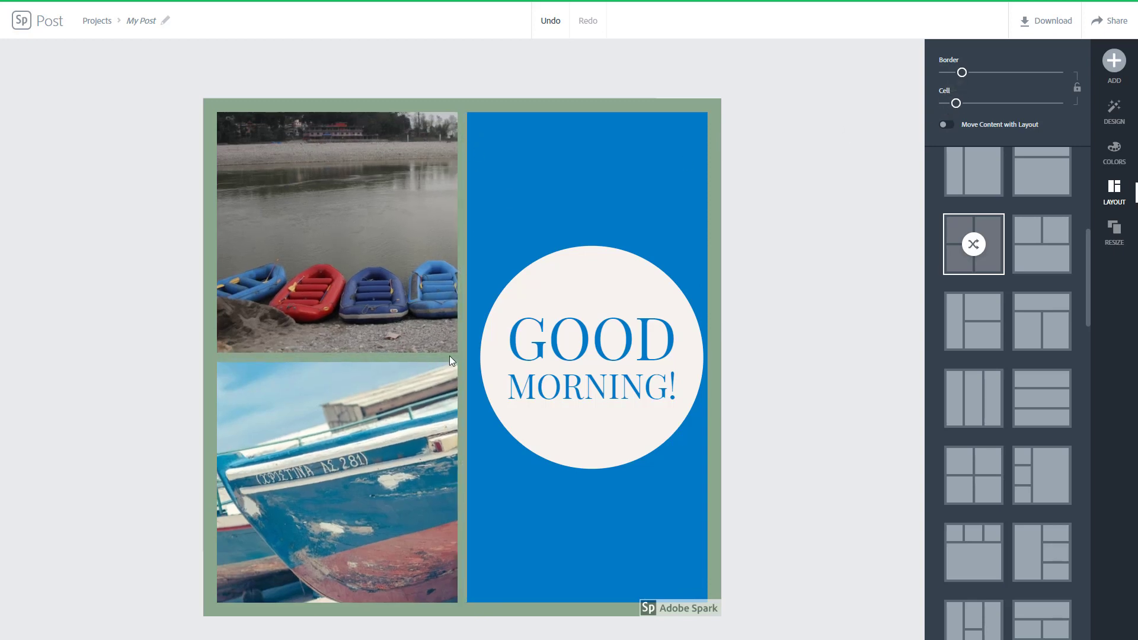
pyautogui.moveTo(955, 104); pyautogui.dragTo(970, 73)
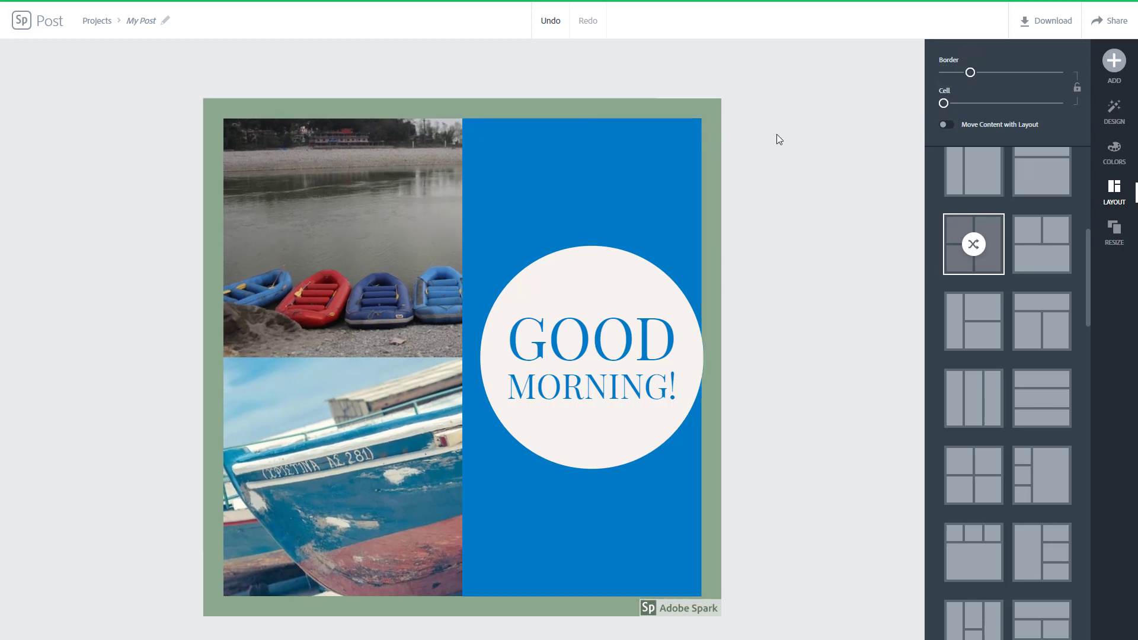
# Try purple and muted colours on the border, settling on bright green.
pyautogui.click(715, 112)
pyautogui.click(1008, 331)
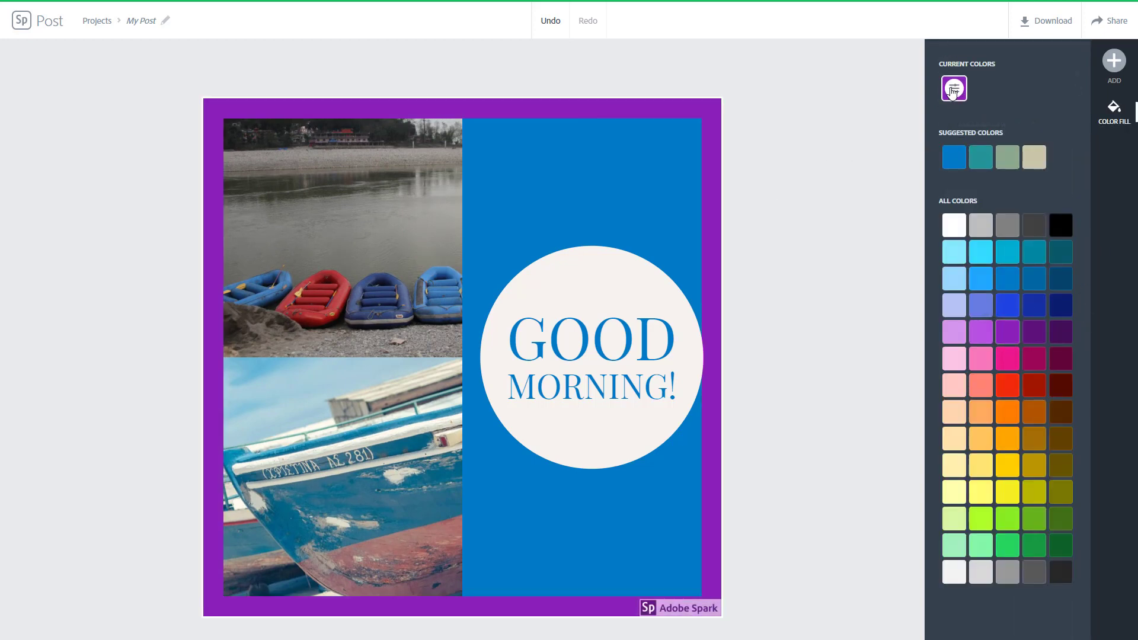
pyautogui.click(952, 95)
pyautogui.moveTo(1019, 232); pyautogui.dragTo(1061, 218)
pyautogui.click(1062, 232)
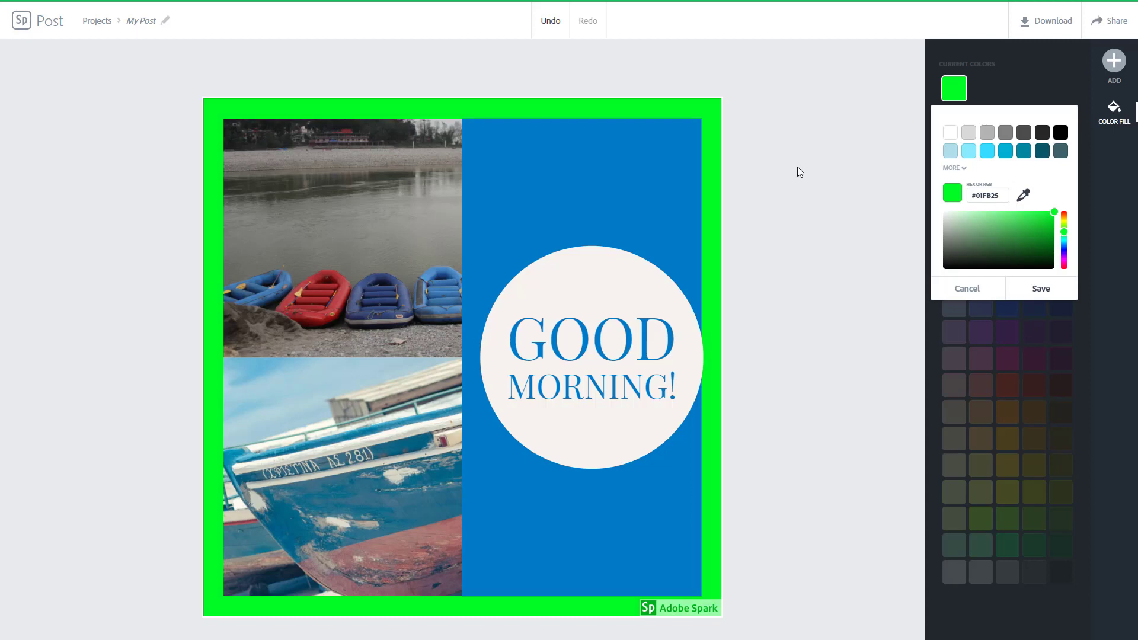
pyautogui.click(798, 172)
# Set the cell gutters to 14 and colour the border and gutters the suggested blue.
pyautogui.moveTo(946, 105); pyautogui.dragTo(959, 106)
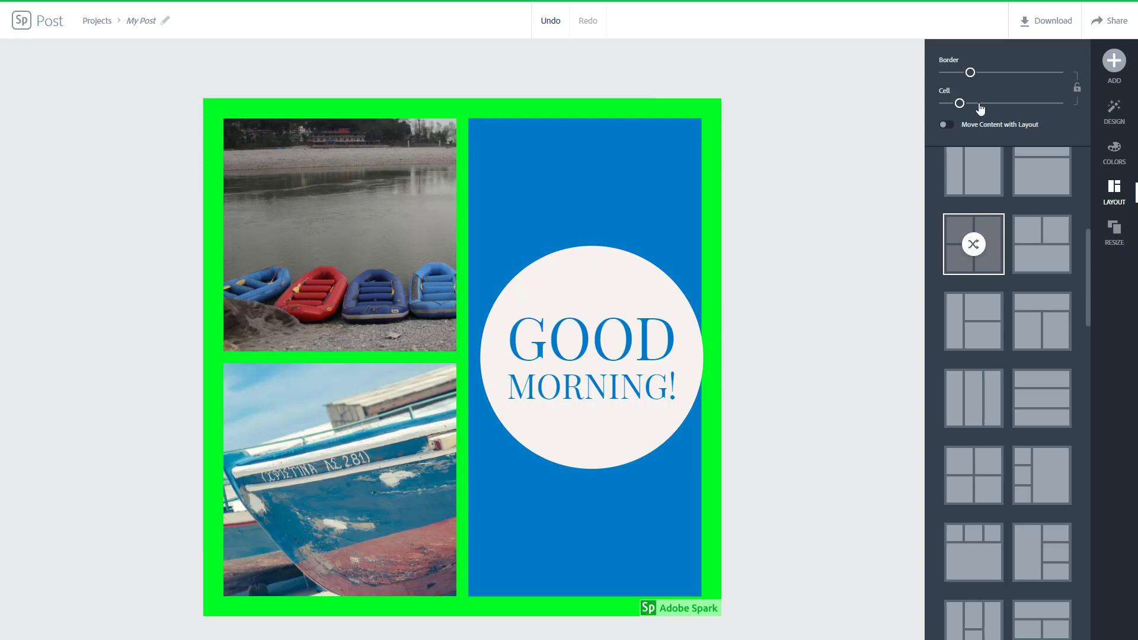
pyautogui.click(717, 109)
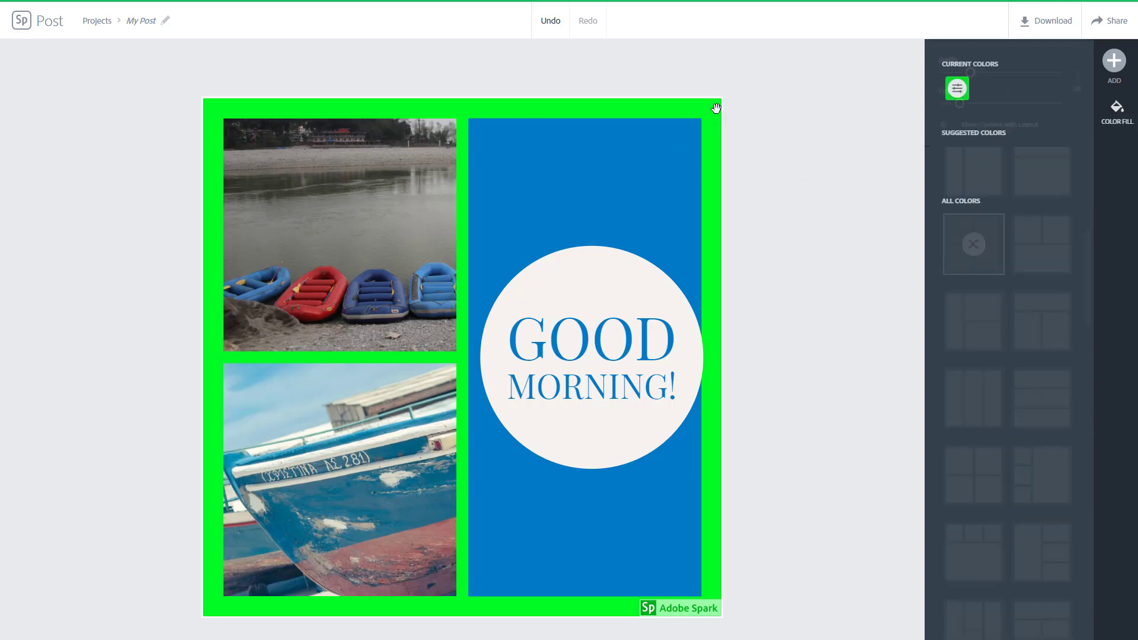
pyautogui.click(954, 158)
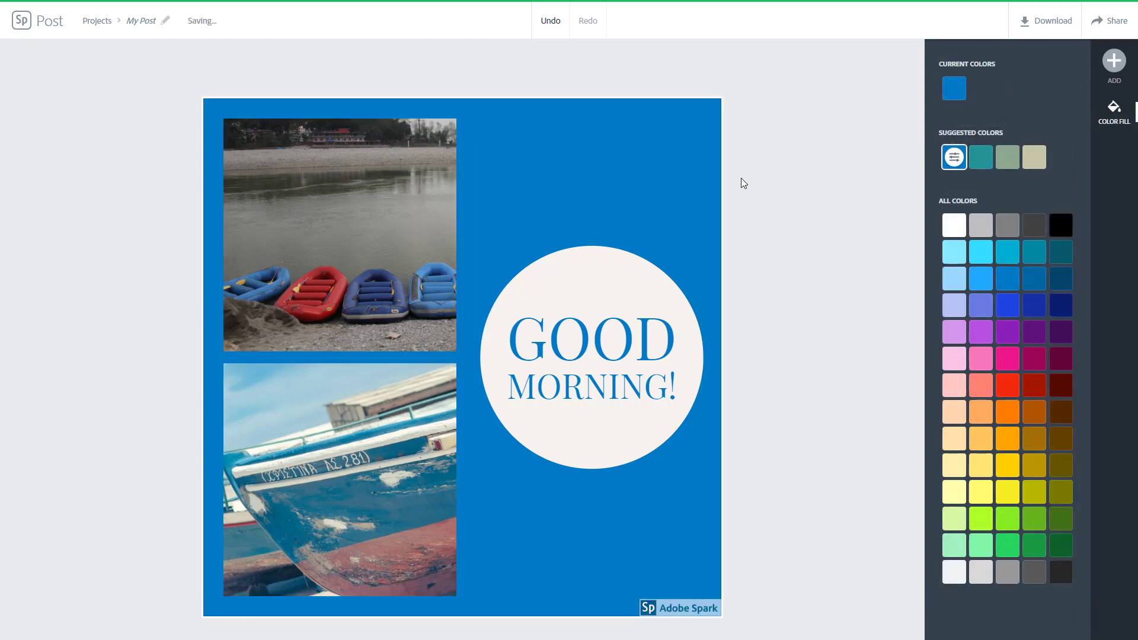